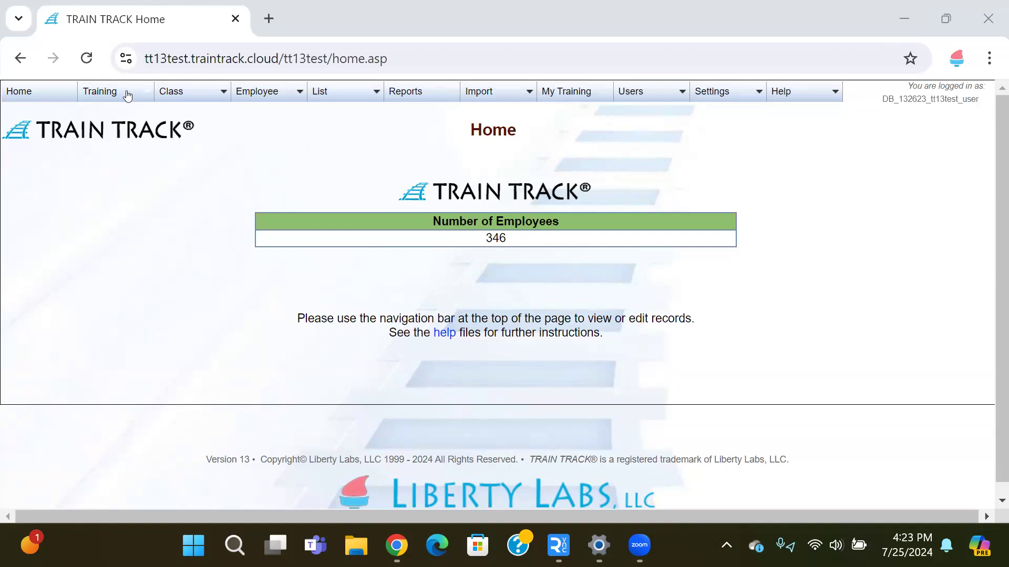
Open the Annual Safety Training record from the training list and start marking all its employees complete.
click(129, 112)
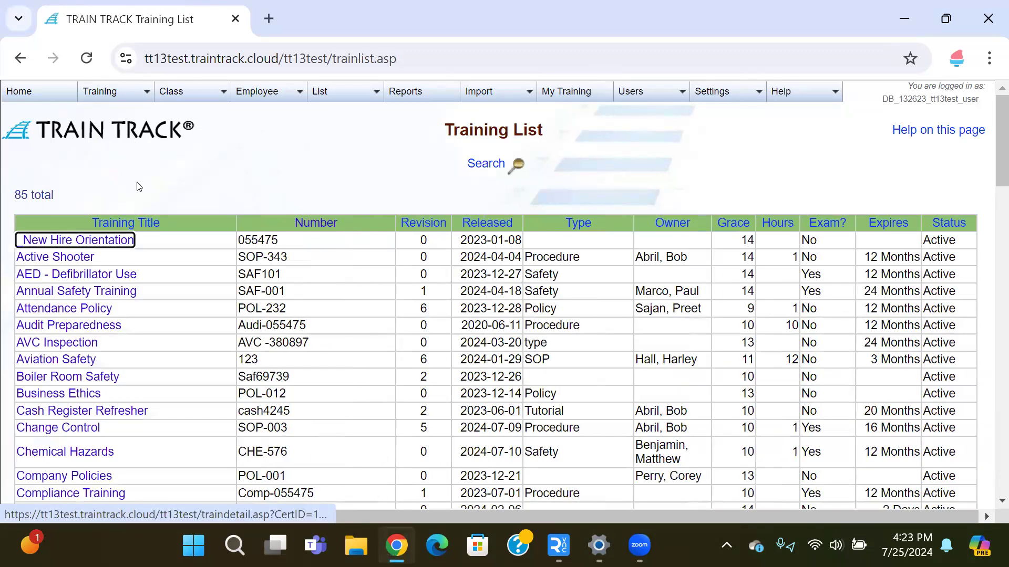
click(86, 298)
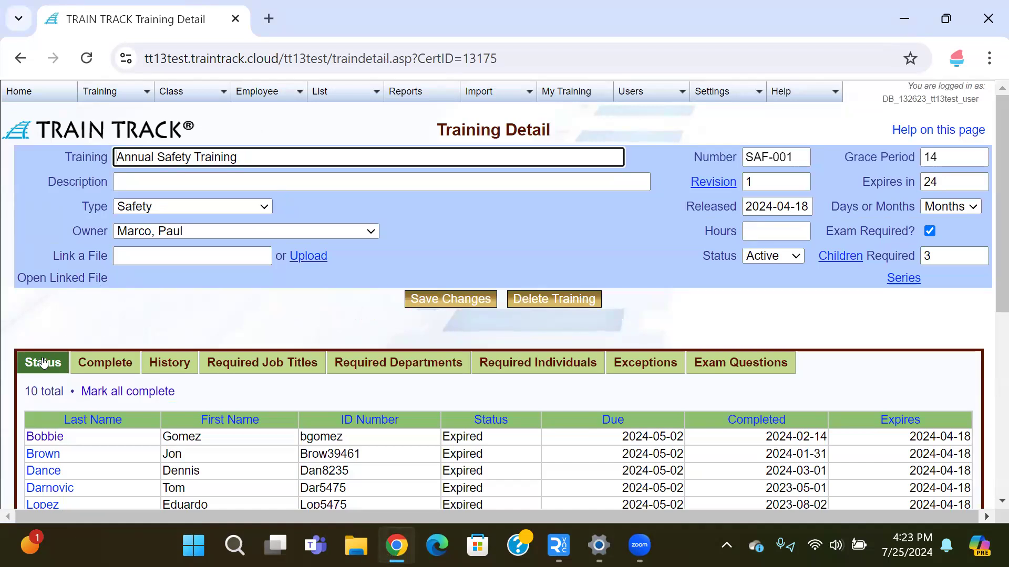
click(113, 397)
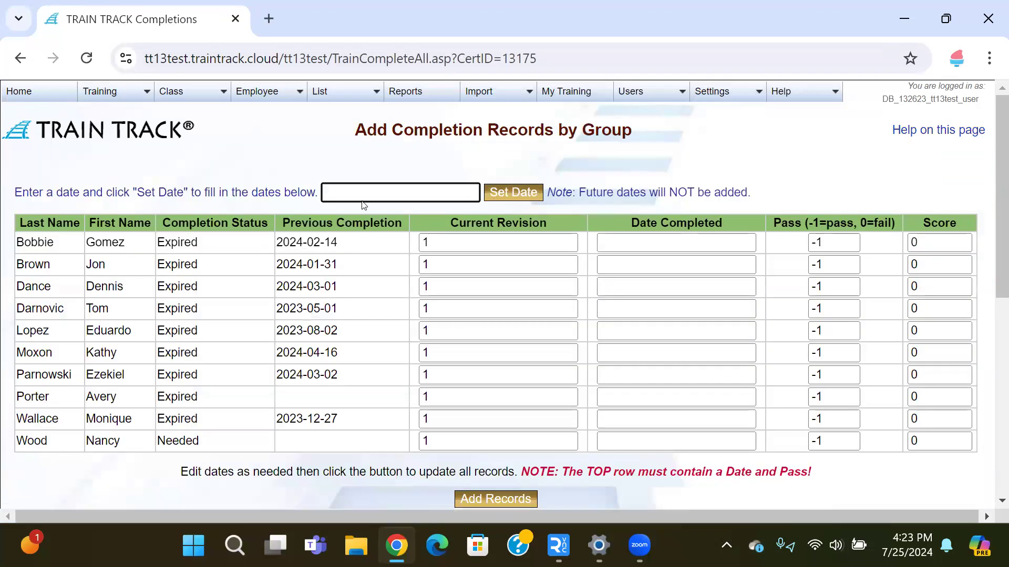
Fill in 7/21/2024 as the completion date for every employee in the group.
text(7/)
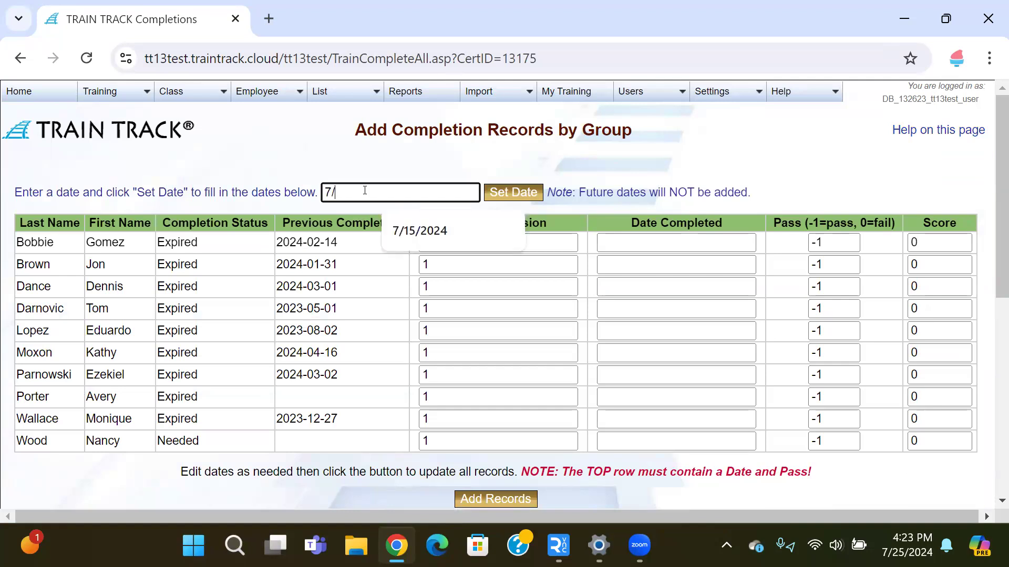
text(21/20)
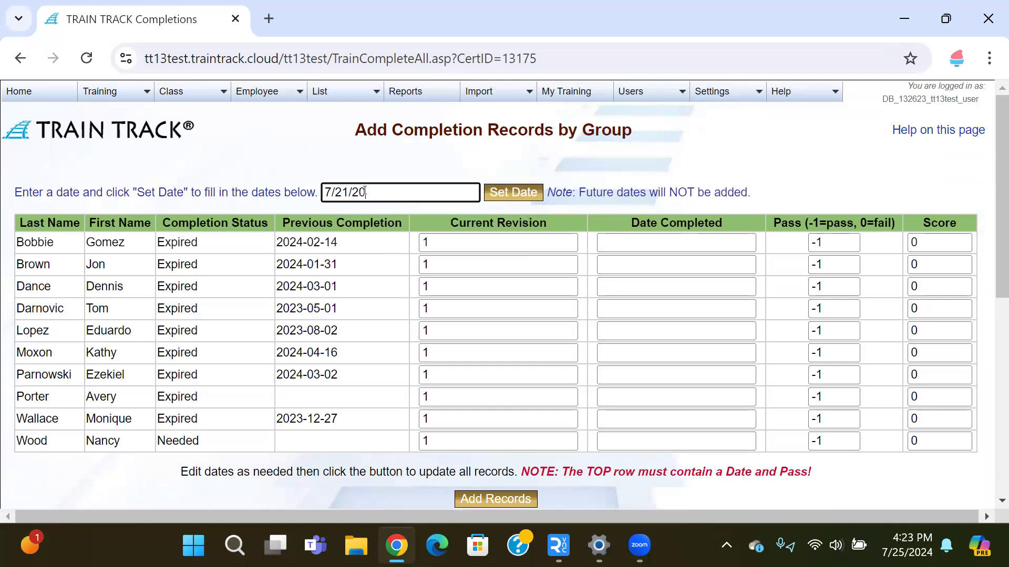
text(24)
click(504, 191)
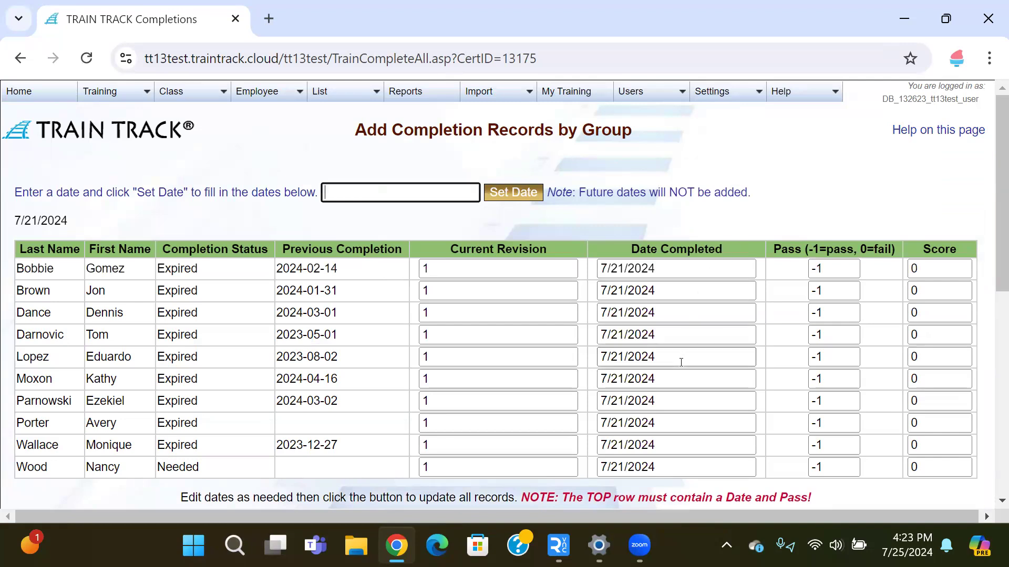
Clear the completion dates in the fourth, sixth, seventh and ninth employee rows.
drag(683, 334, 493, 330)
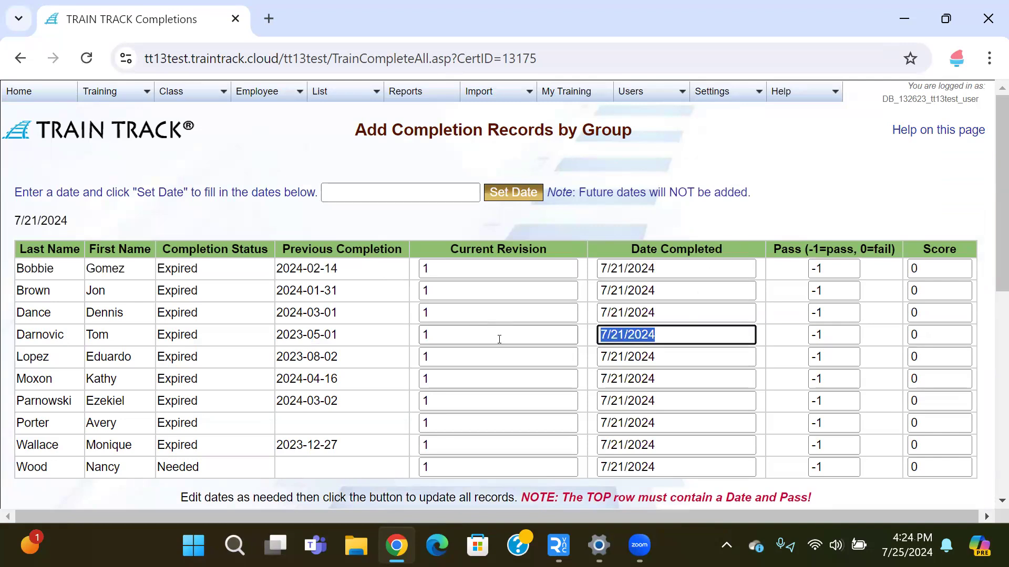
key(BackSpace)
drag(687, 379, 560, 375)
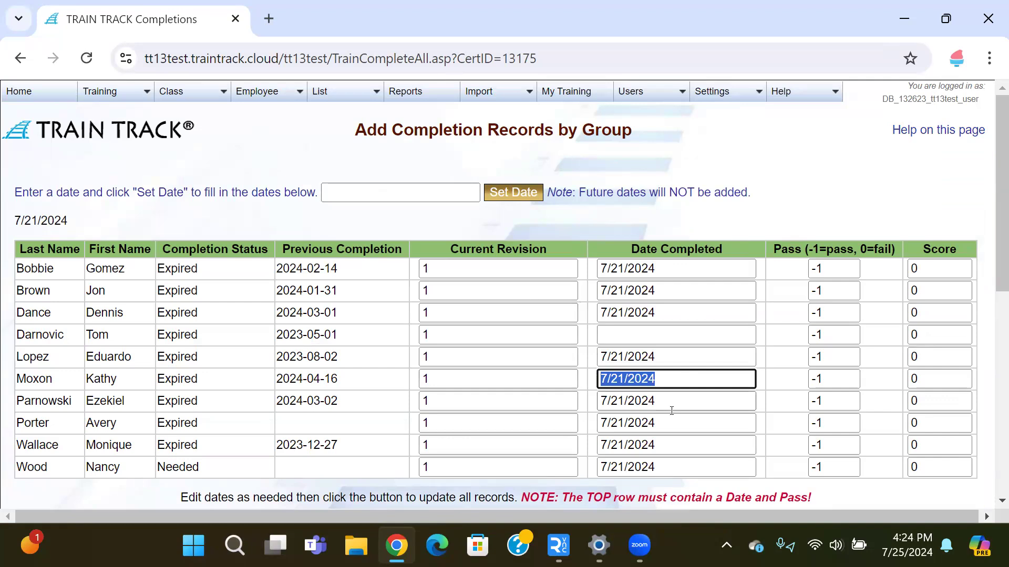
key(BackSpace)
drag(673, 402, 518, 405)
key(BackSpace)
drag(678, 446, 518, 439)
key(BackSpace)
Change the completion date to 7/3/2024 in the second employee row and 7/15/2024 in the third.
double_click(614, 290)
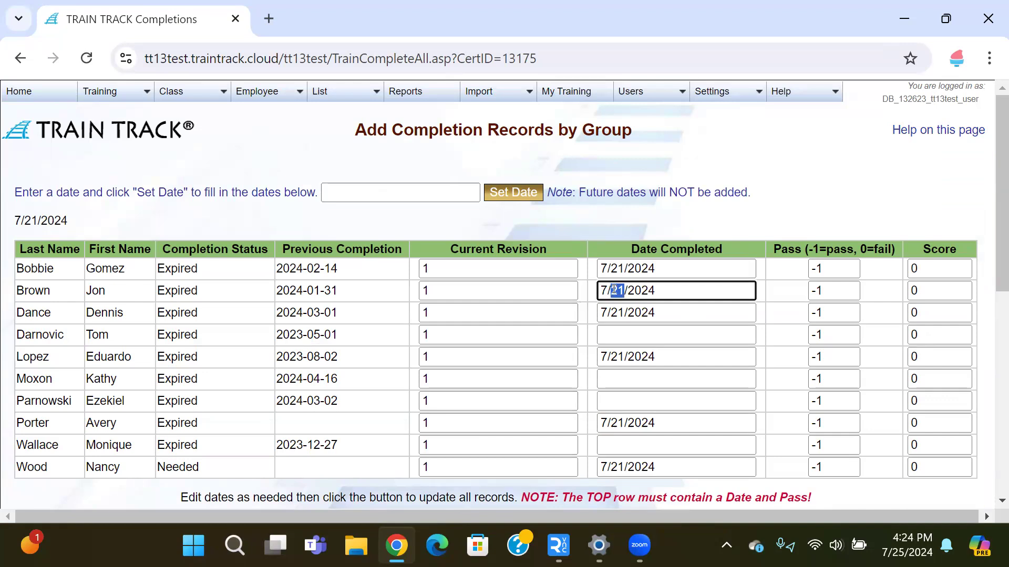
text(3)
click(618, 312)
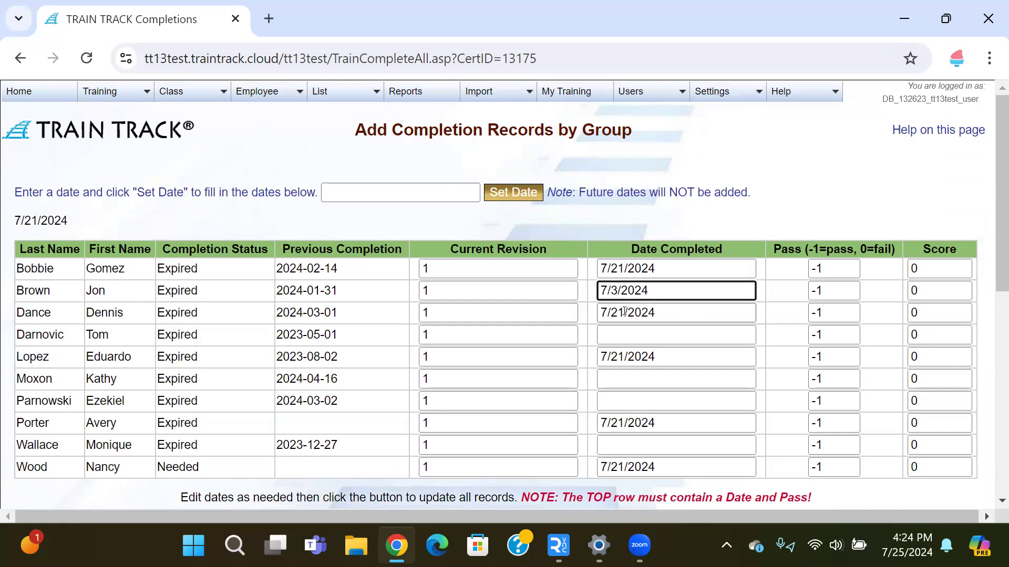
double_click(618, 312)
text(15)
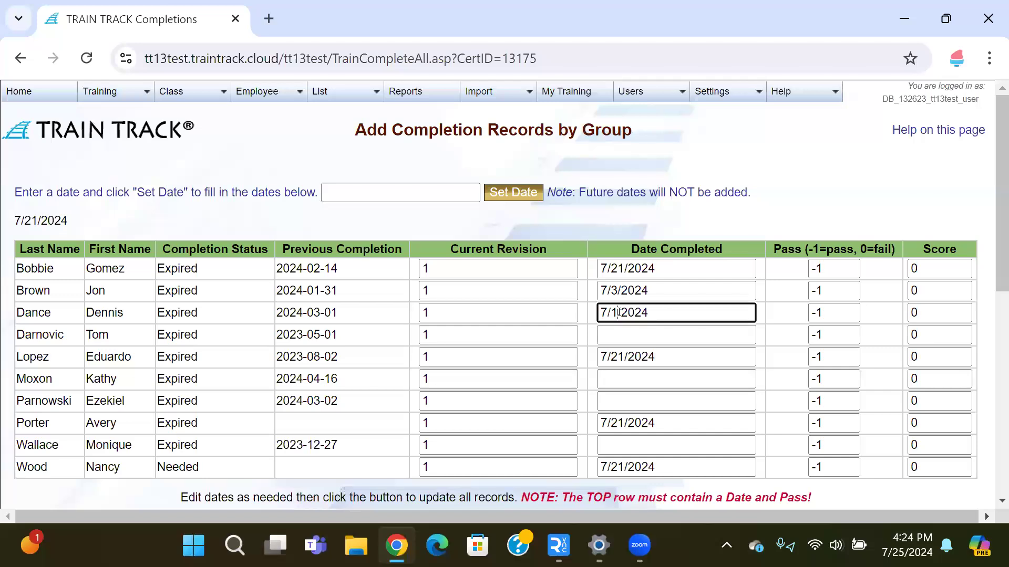
Check that the top row has a completion date, and add the group's completion records.
scroll(493, 366, down, 2)
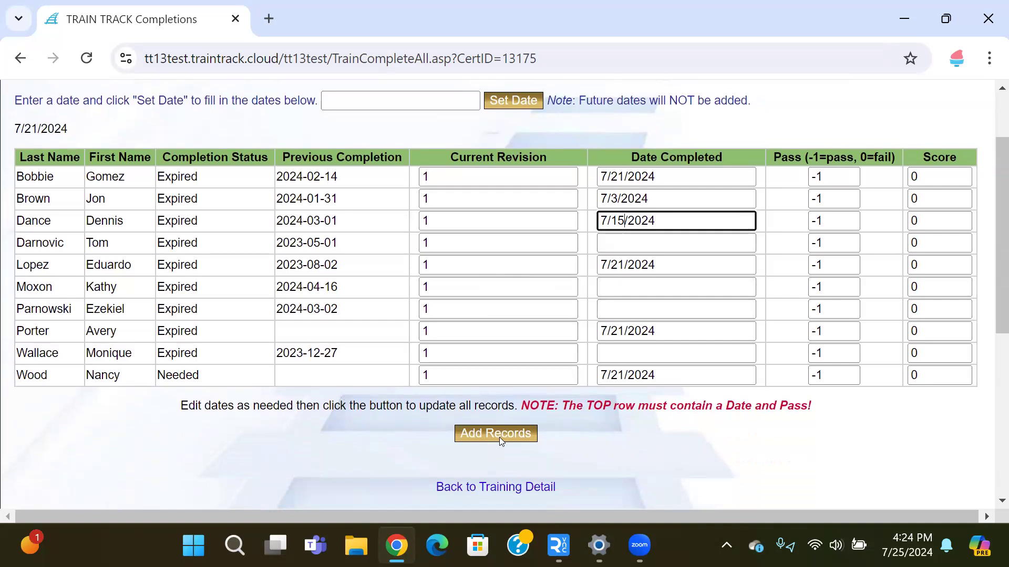
triple_click(658, 176)
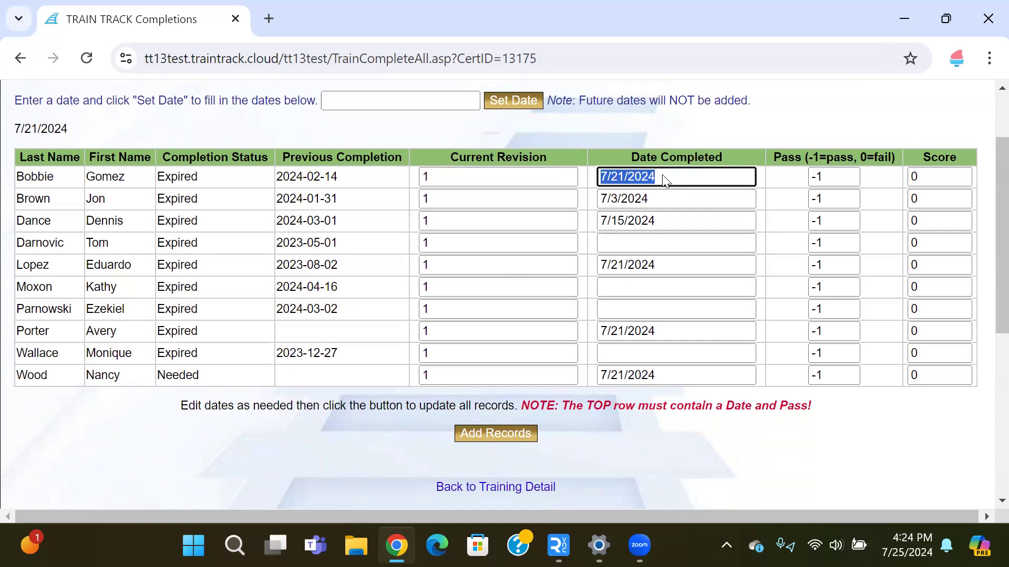
click(490, 433)
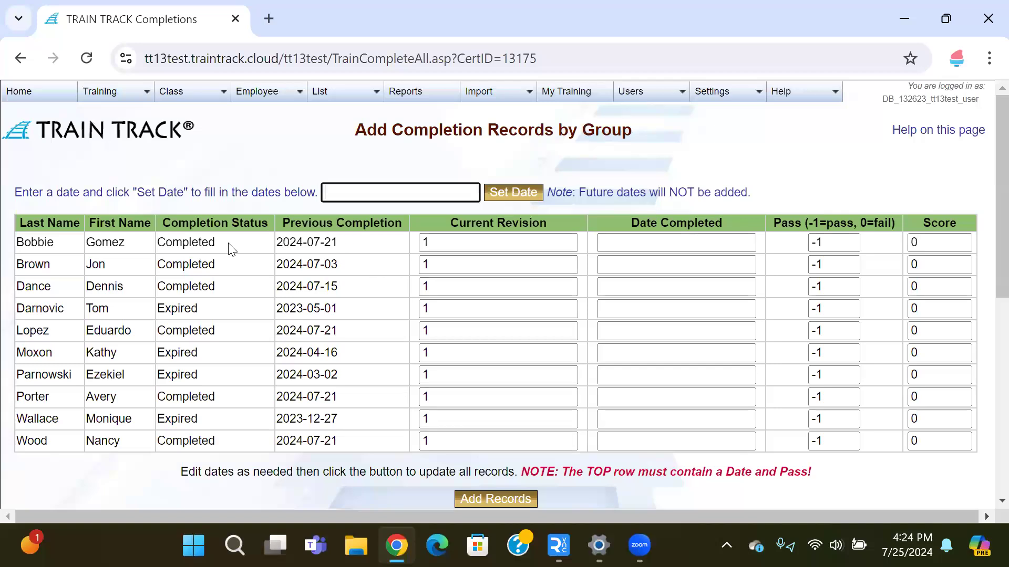
Review the group's completion statuses, return to the training detail and check the status list there.
click(222, 309)
double_click(177, 311)
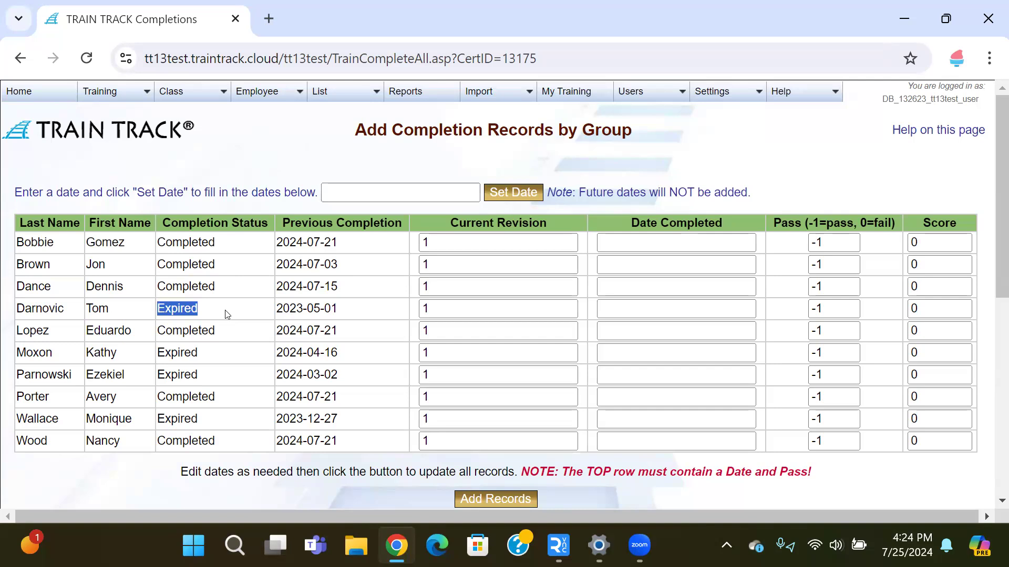
scroll(387, 359, down, 2)
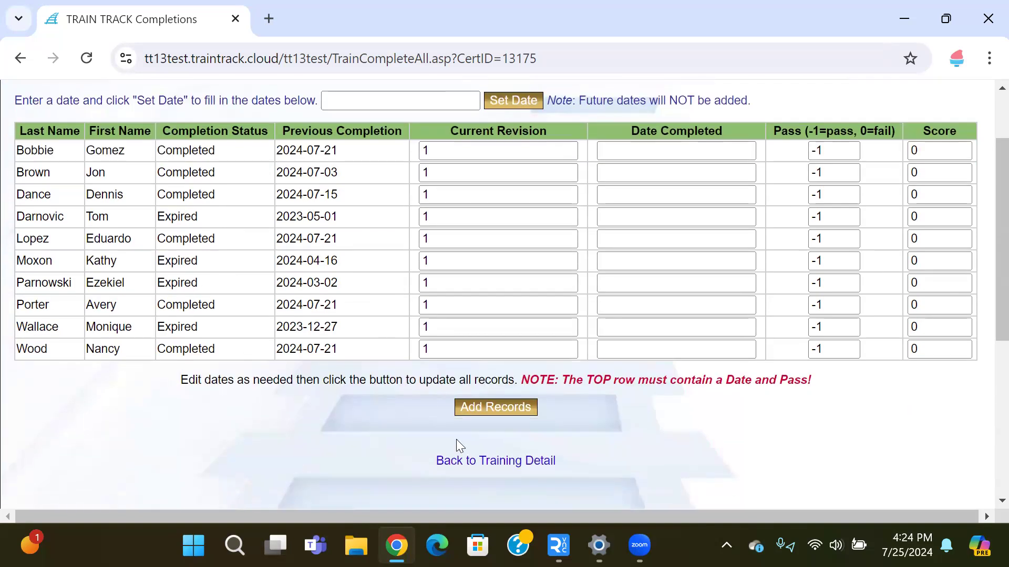
click(461, 460)
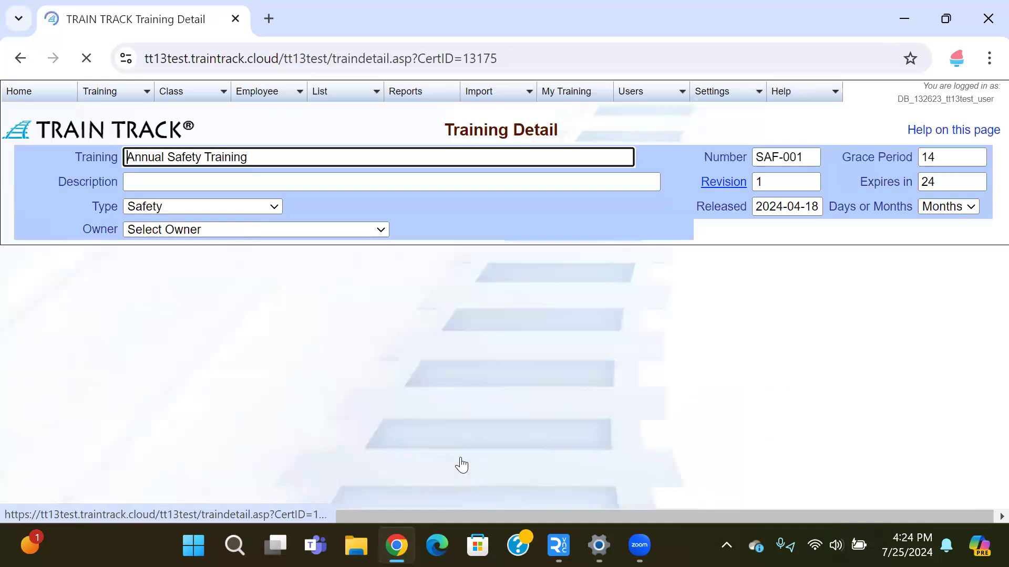
scroll(214, 309, down, 2)
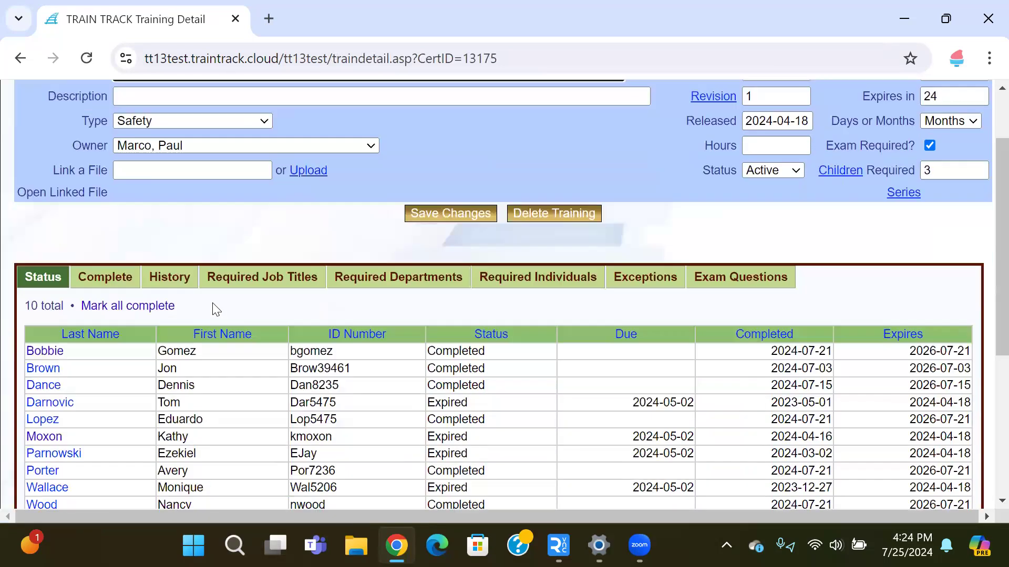
scroll(214, 308, down, 2)
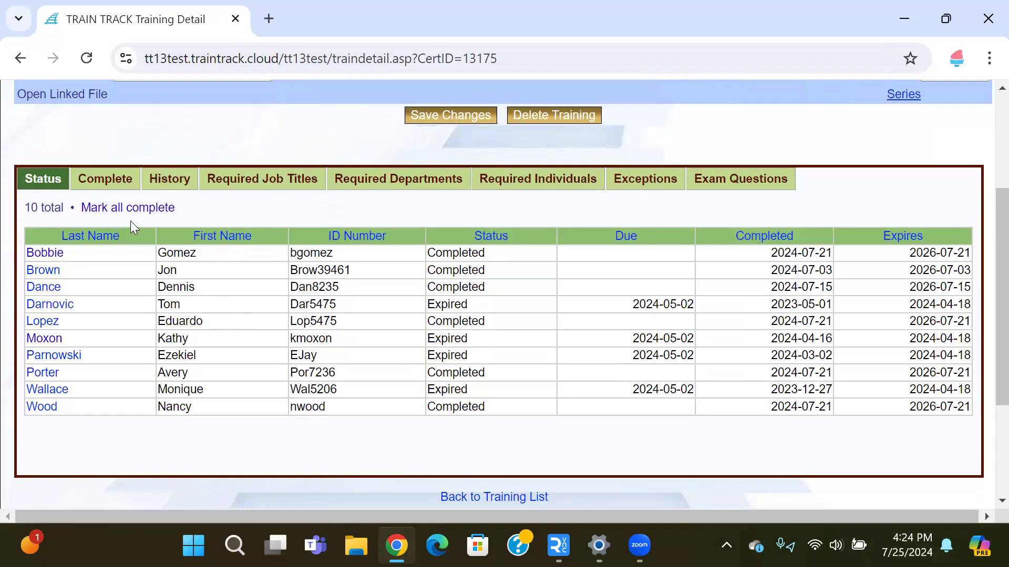
Start an individual completion record for Annual Safety Training and select the first employee listed under L.
click(114, 185)
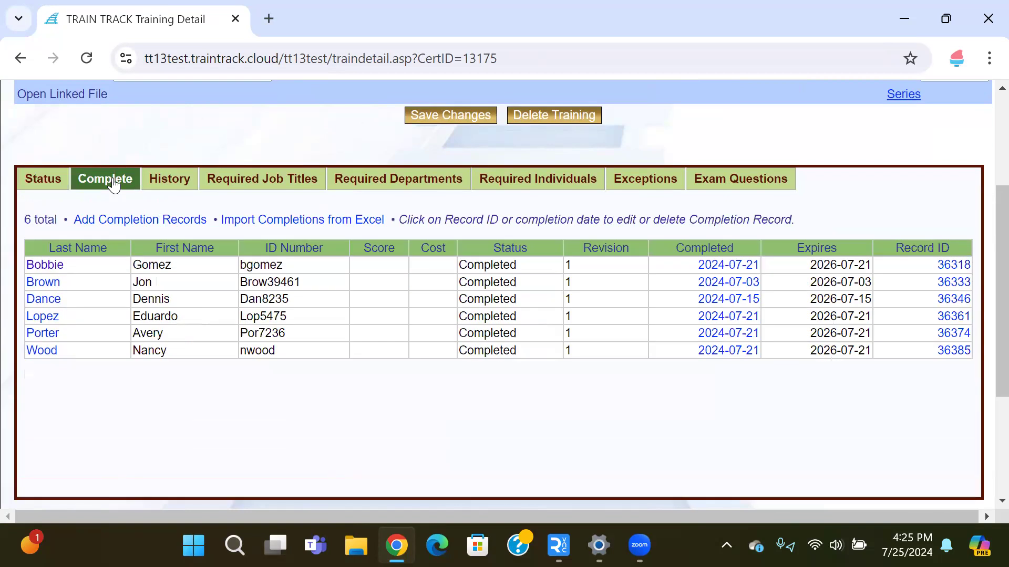
click(110, 221)
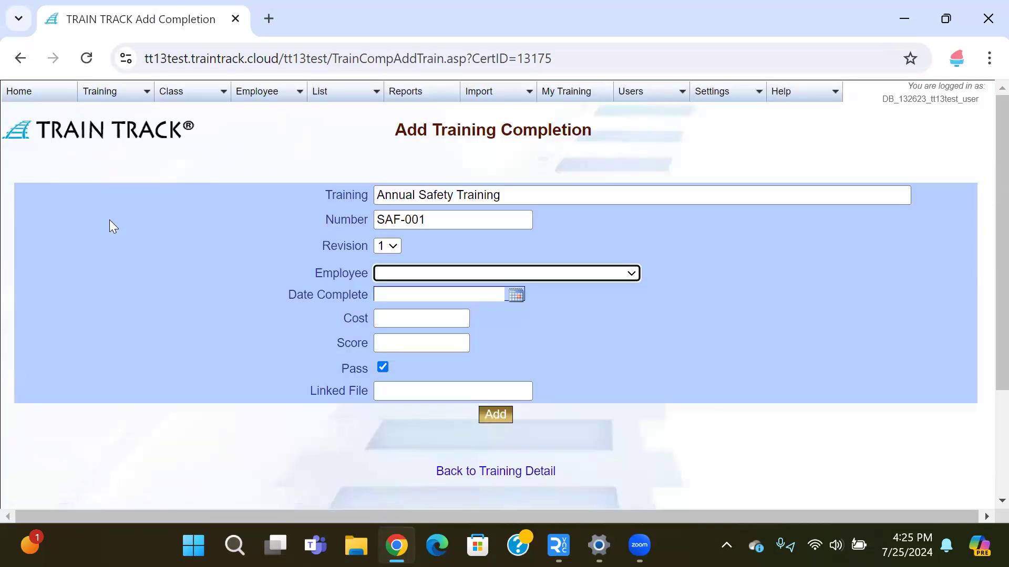
click(392, 273)
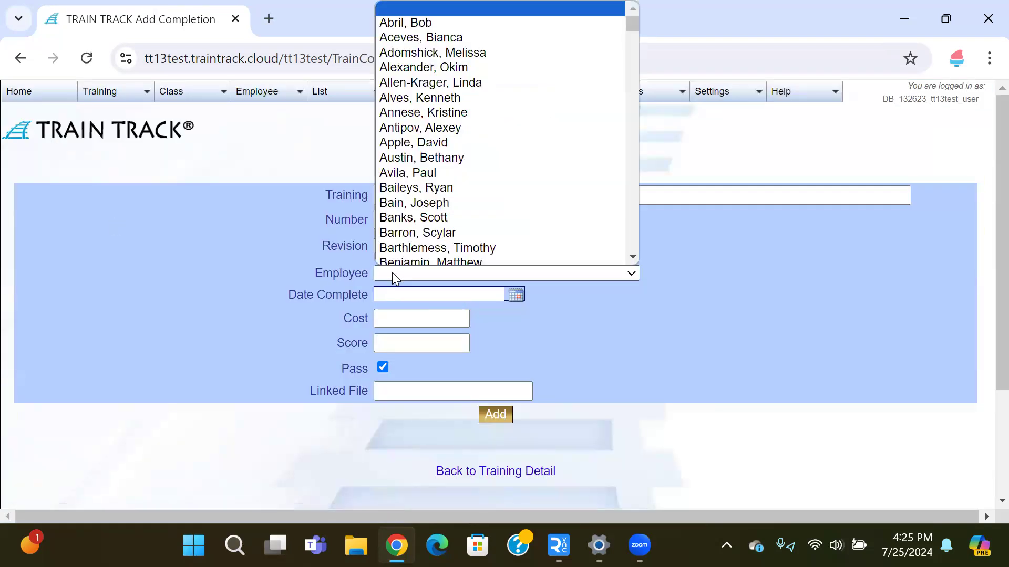
key(l)
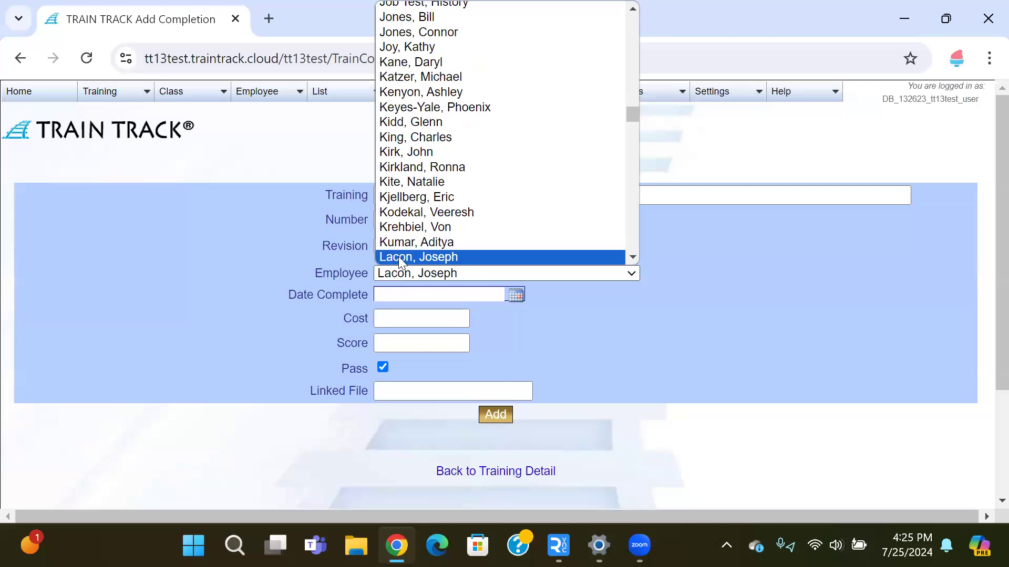
click(398, 257)
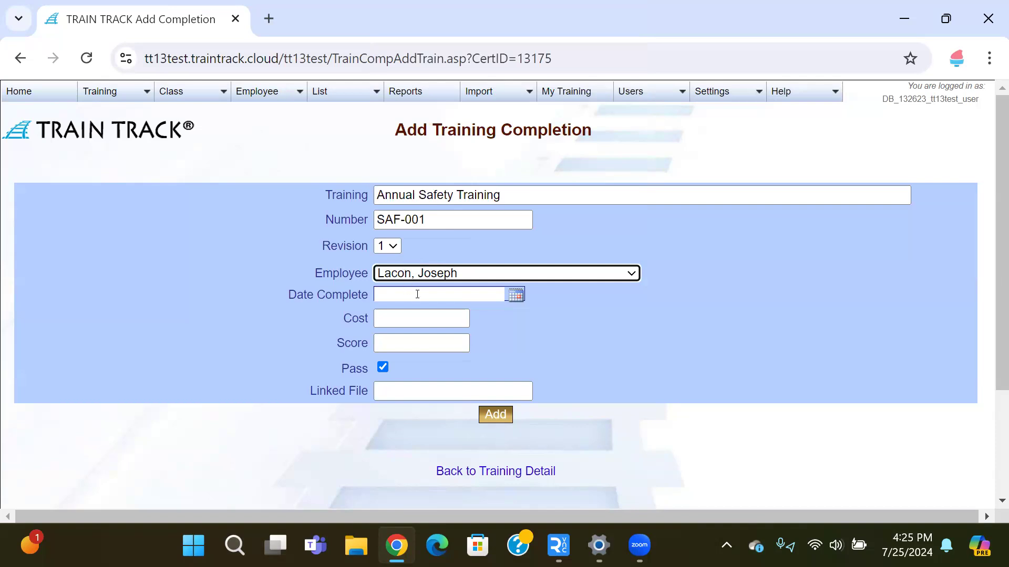
Add the individual completion record with completion date 2024-07-24, cost $100 and score 100.
click(482, 293)
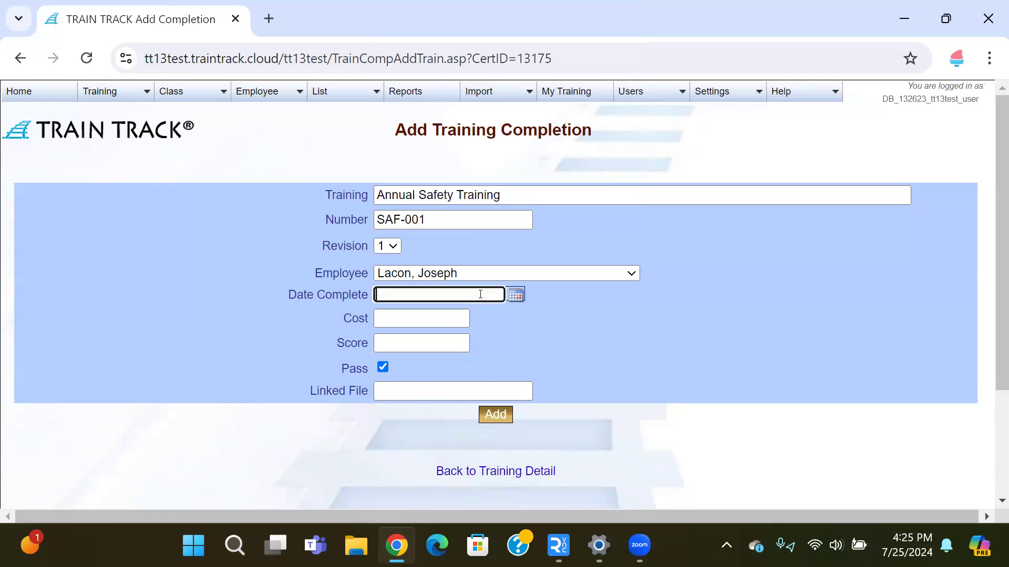
click(516, 296)
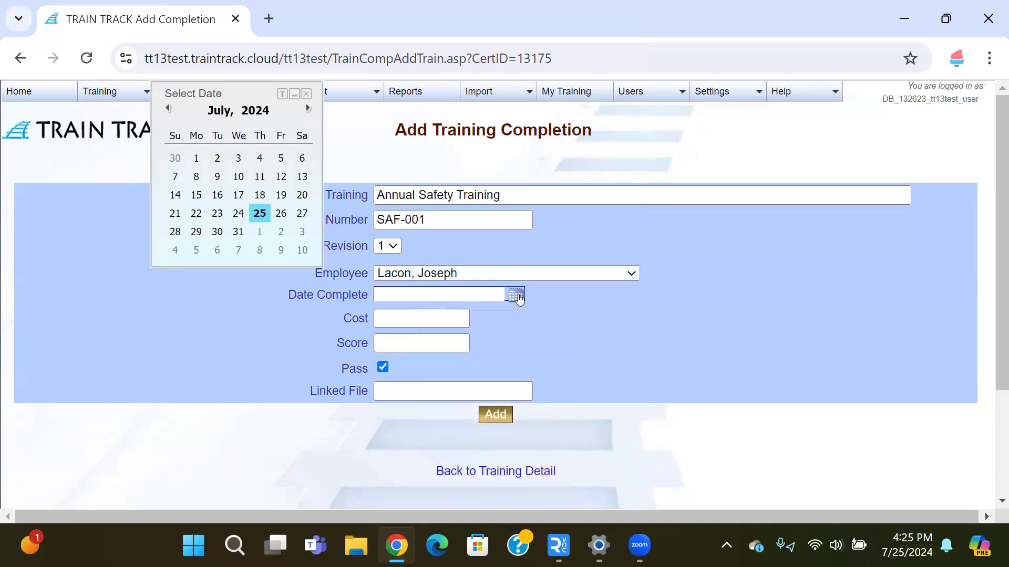
click(238, 213)
click(415, 318)
click(423, 356)
click(402, 344)
click(423, 382)
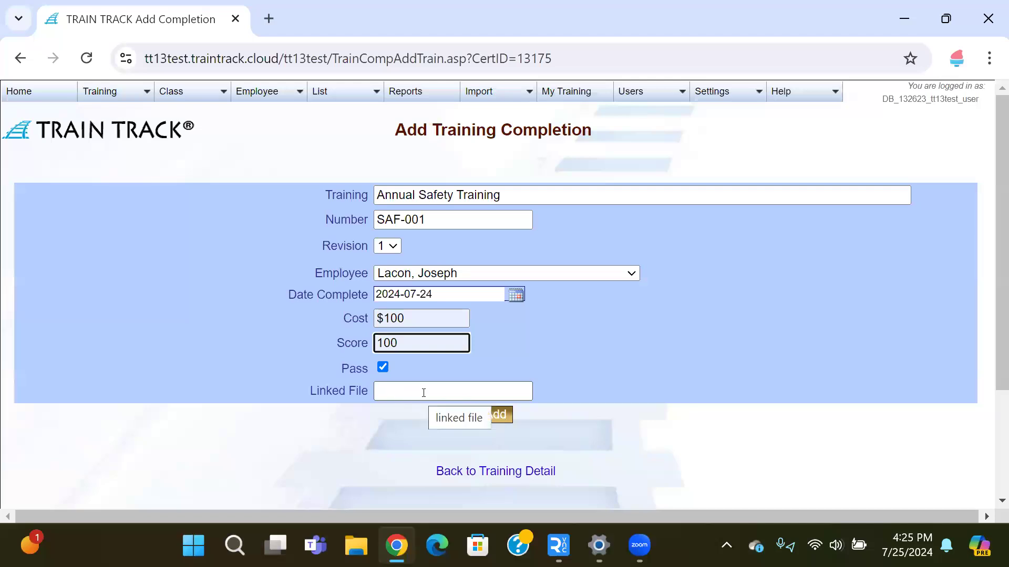
click(498, 415)
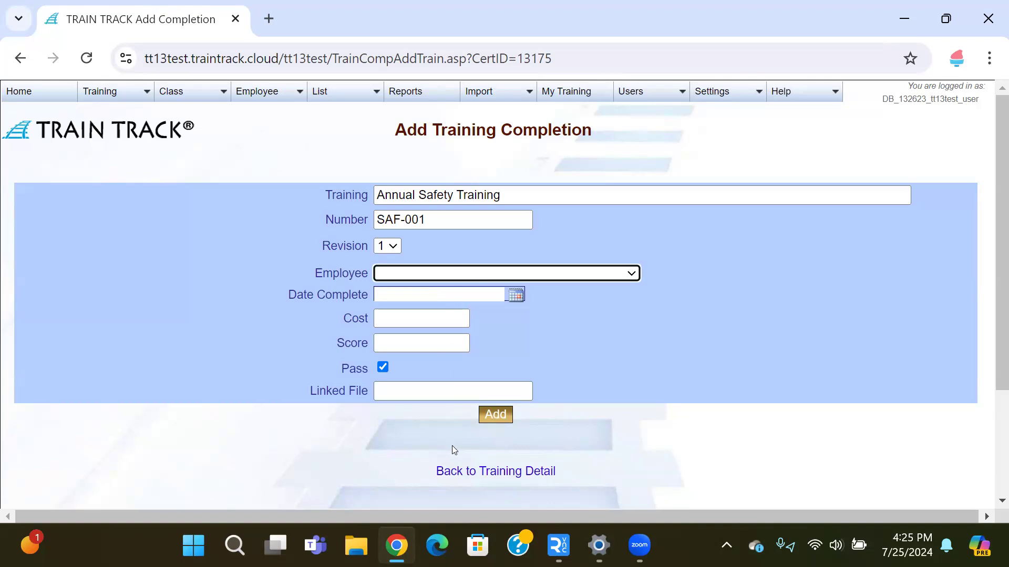
Return to the training detail and review its completed records and completion history.
click(484, 472)
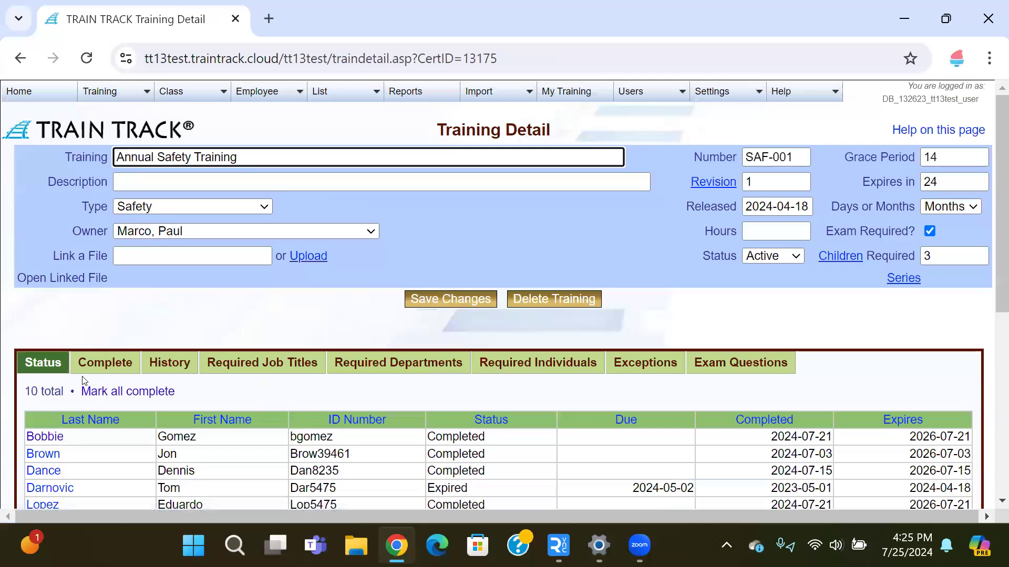
click(112, 371)
scroll(112, 371, down, 2)
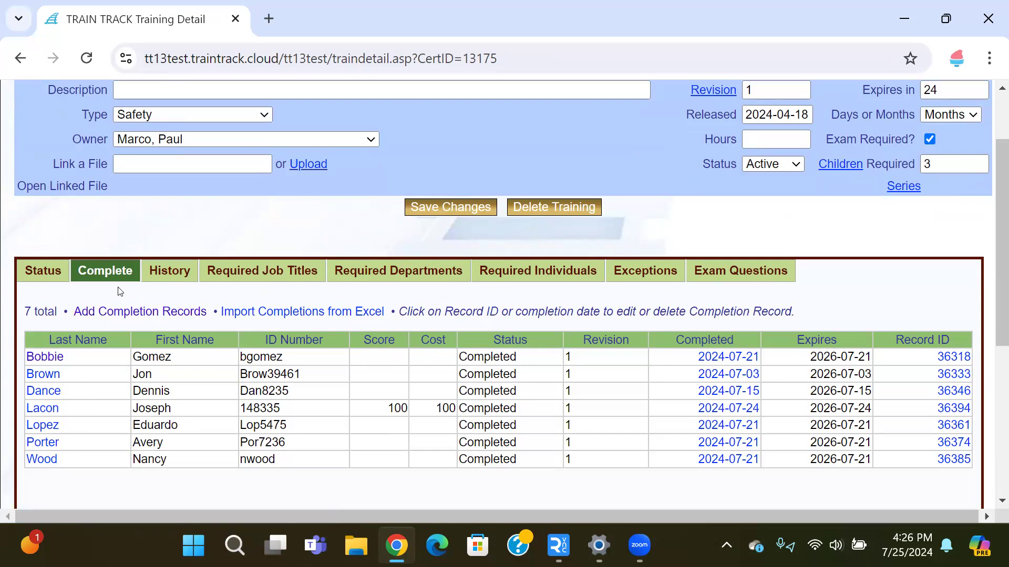
click(163, 277)
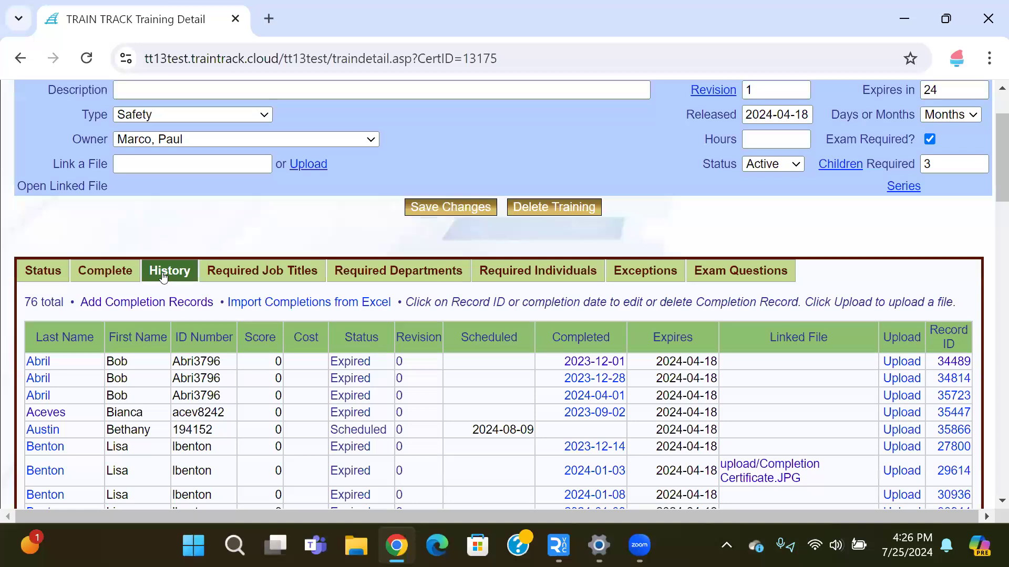
scroll(163, 277, down, 2)
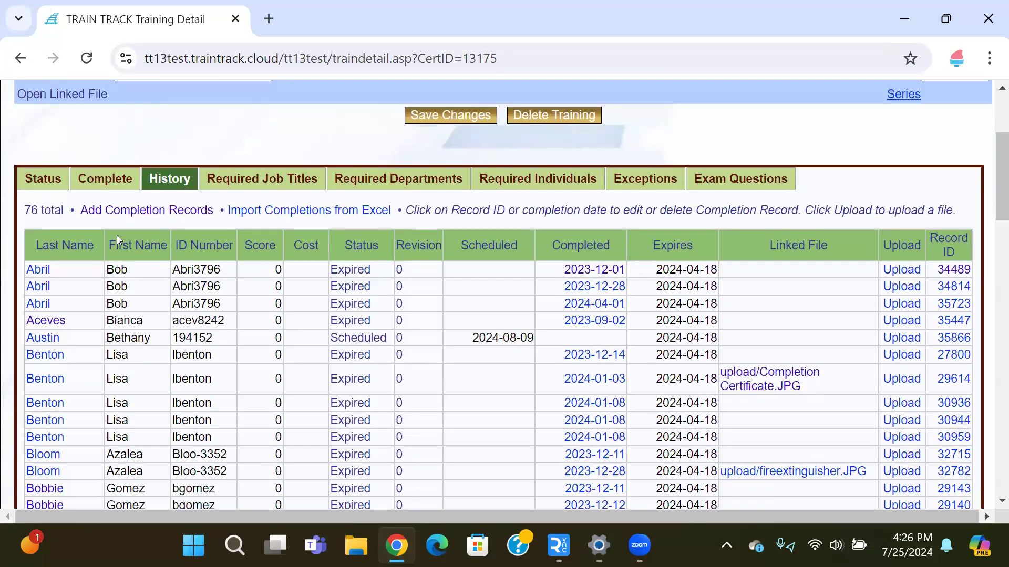
scroll(116, 236, up, 2)
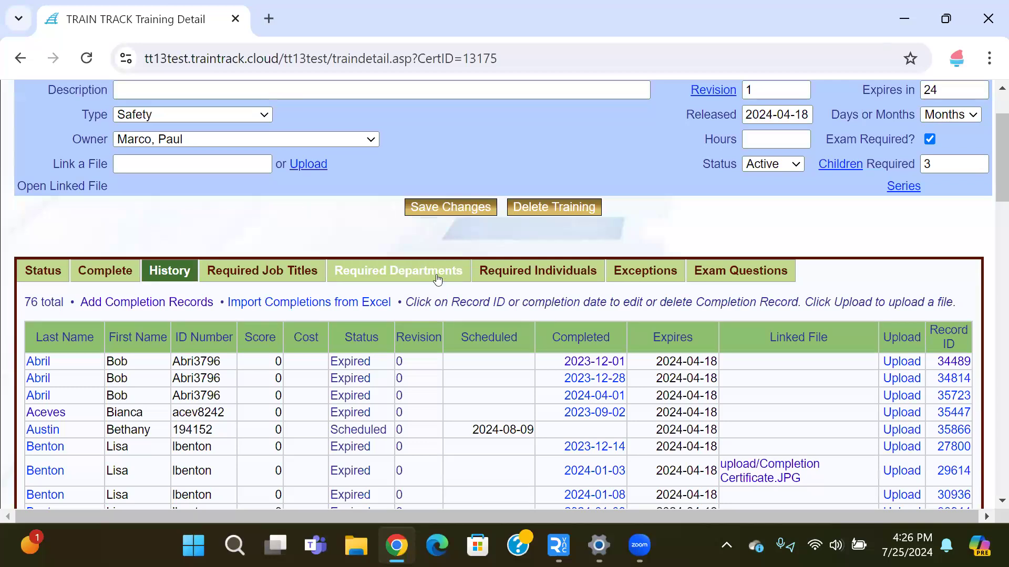
Change the completion date of the first record in the completion history to 2023-12-05 and save the record.
click(588, 367)
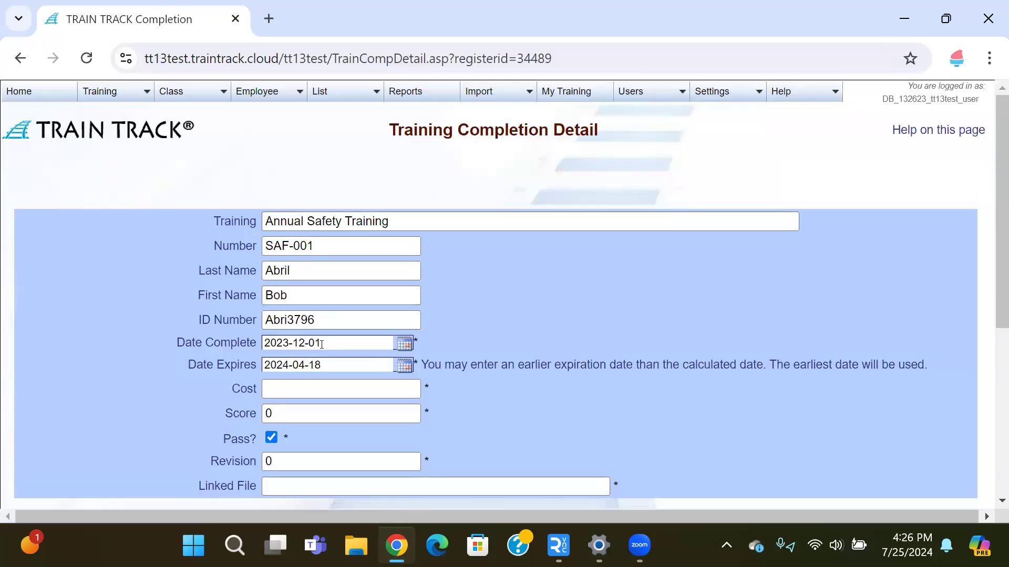
click(325, 345)
key(BackSpace)
text(5)
scroll(324, 345, down, 2)
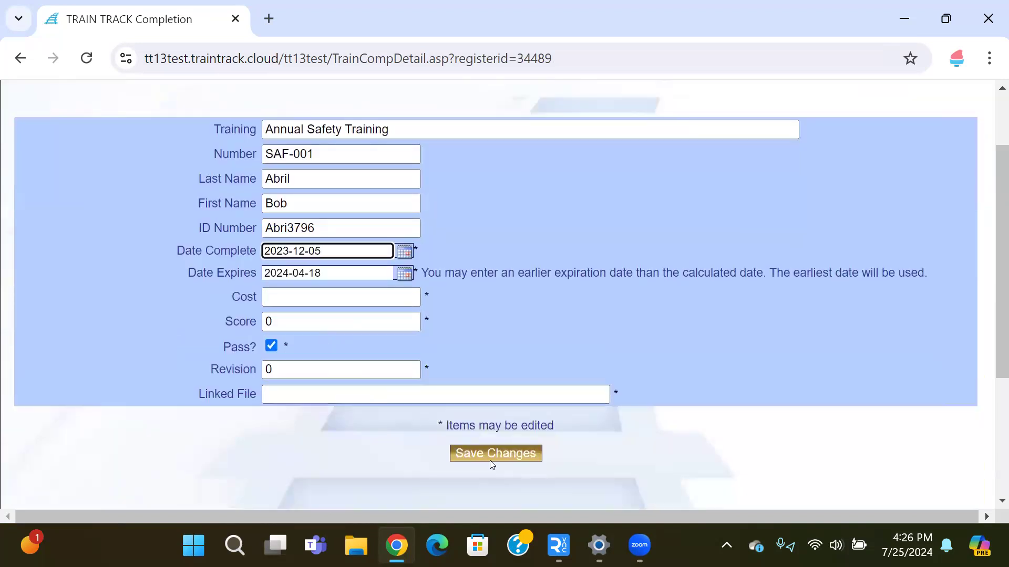
click(491, 454)
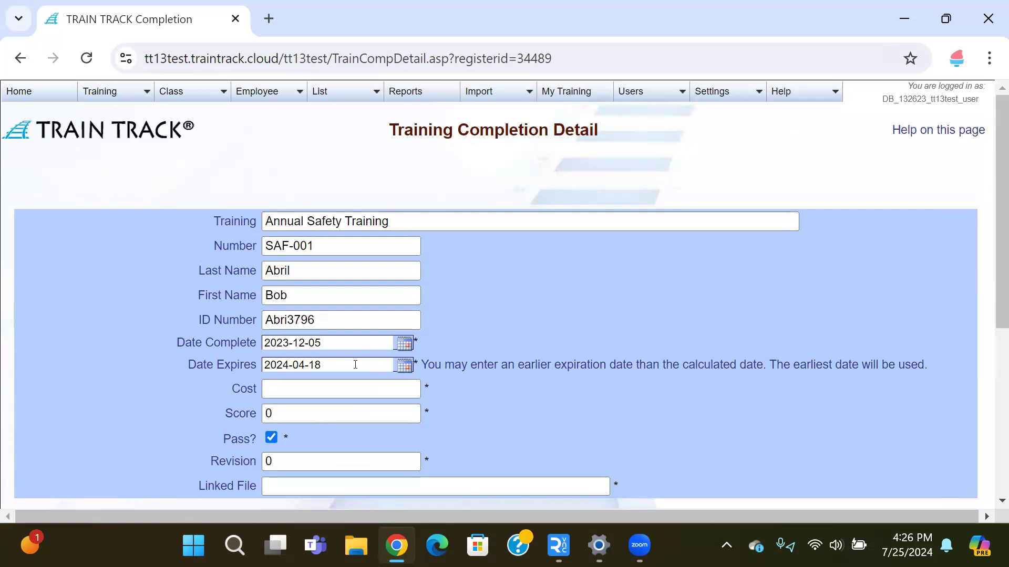
Examine the record's other editable fields: expiration date, cost, score, revision and linked file, and save the record again.
drag(355, 364, 227, 368)
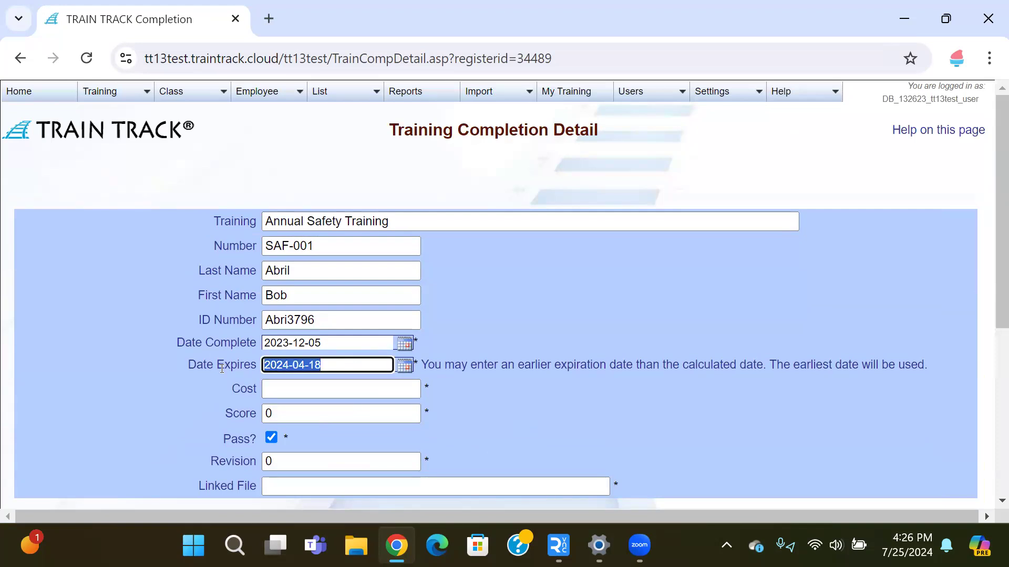
click(333, 362)
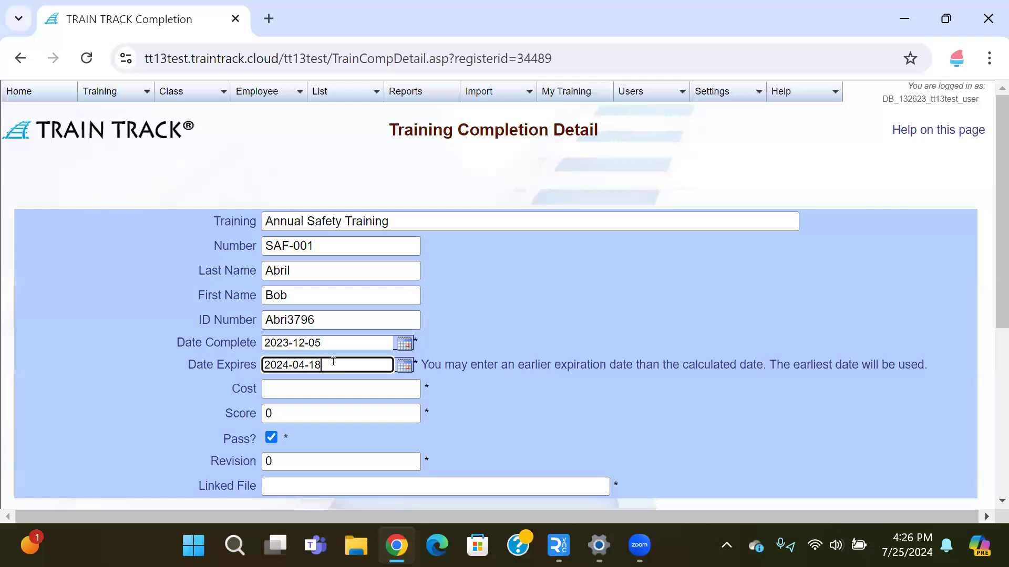
drag(333, 361, 224, 364)
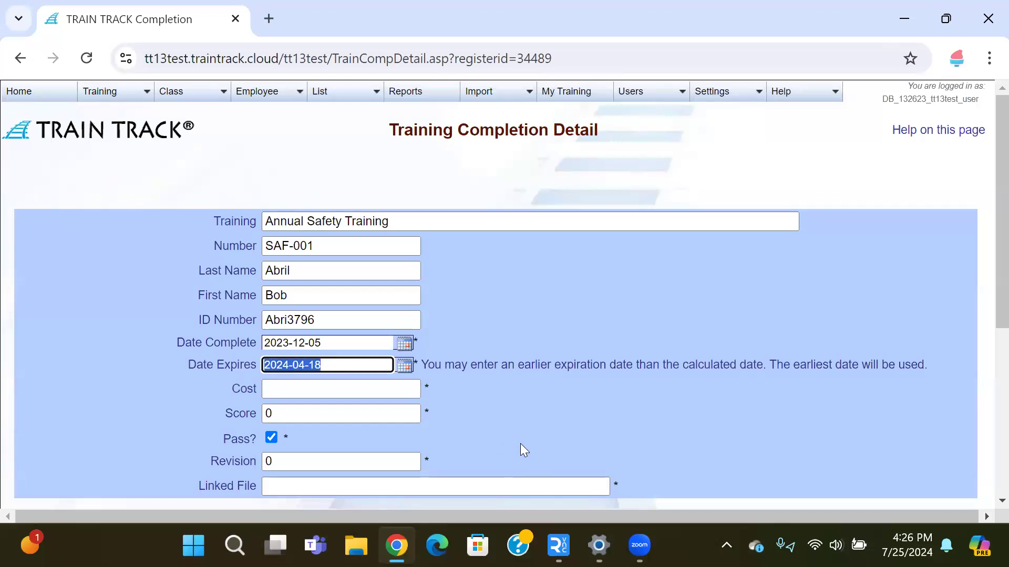
scroll(520, 443, down, 3)
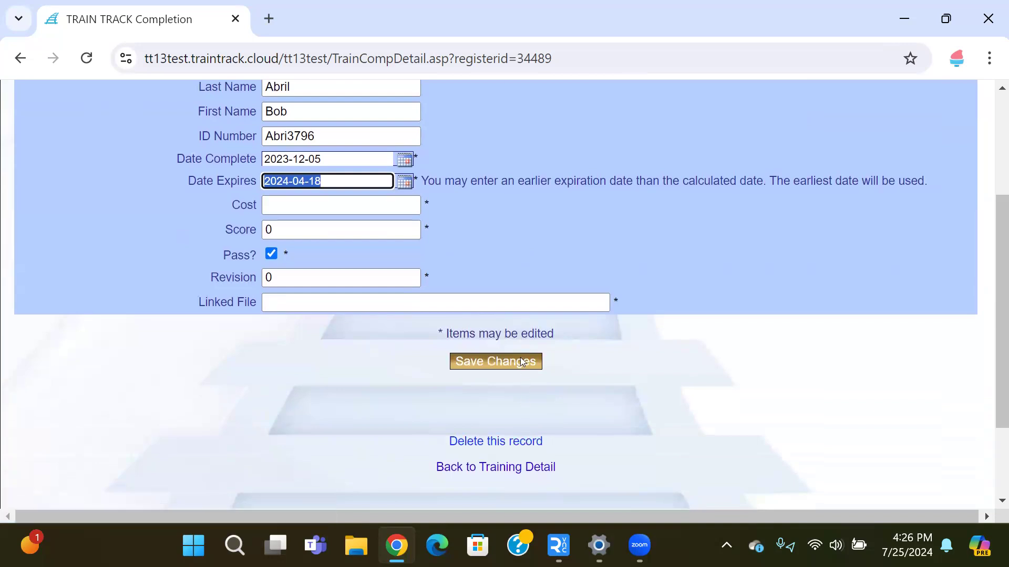
click(400, 207)
click(299, 229)
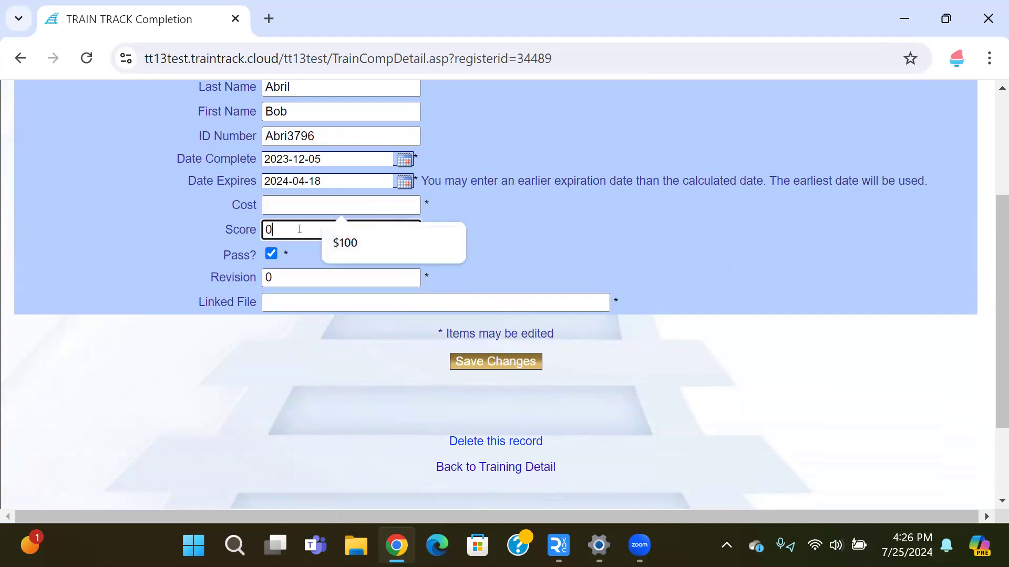
click(284, 277)
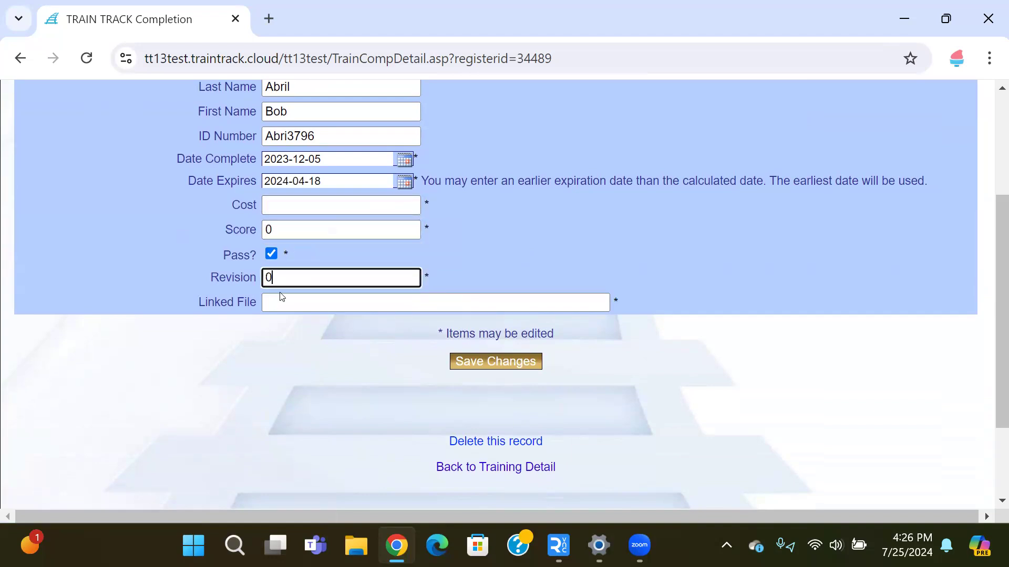
click(286, 304)
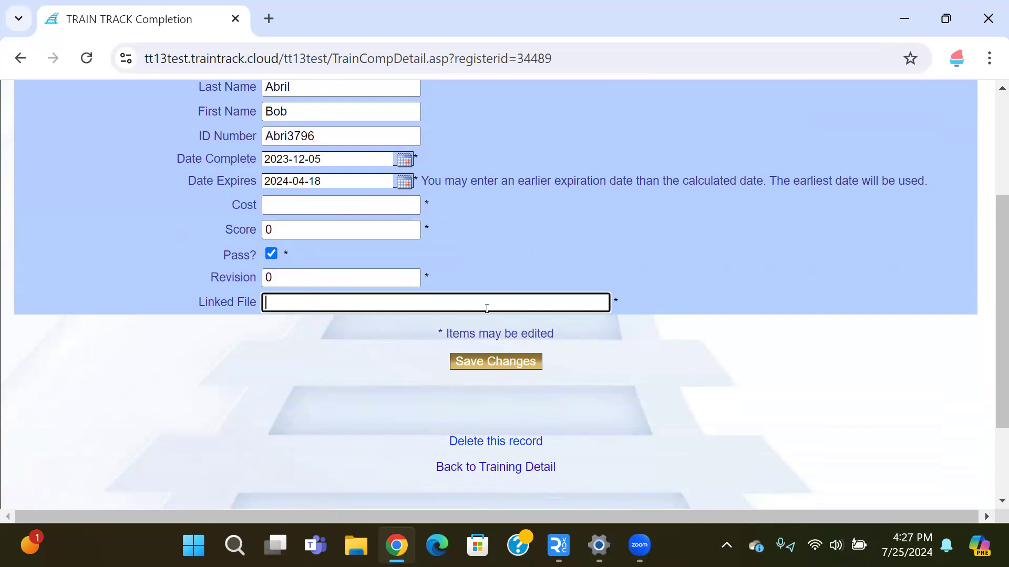
click(478, 364)
Return to the Annual Safety Training detail and check its completed records and completion history.
scroll(478, 363, down, 5)
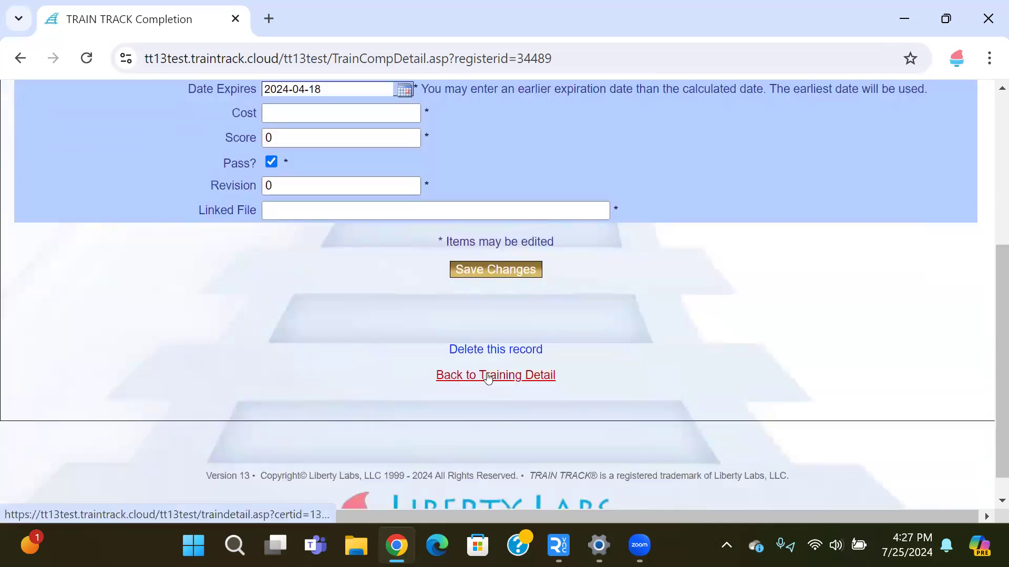
click(488, 377)
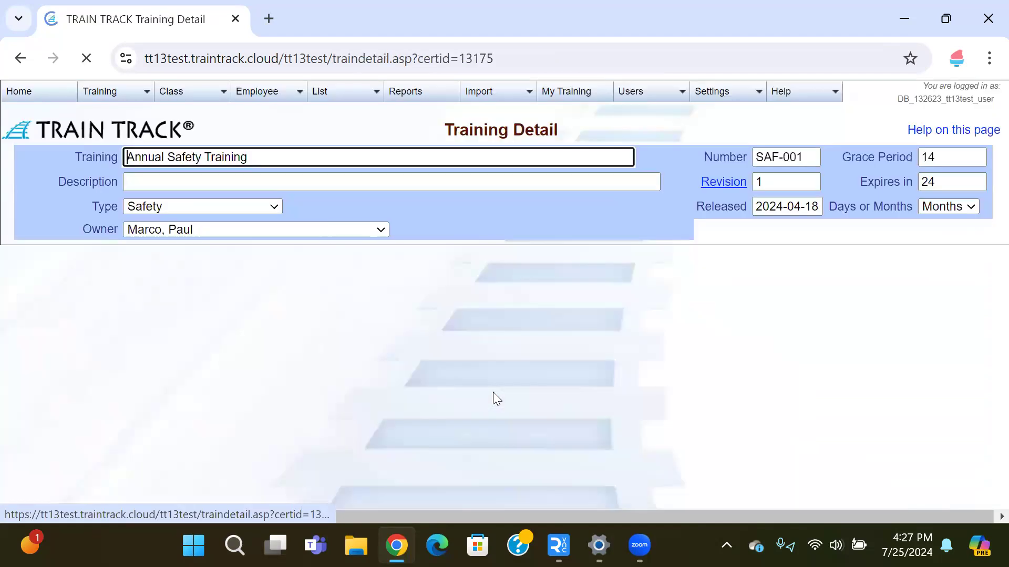
scroll(342, 313, down, 2)
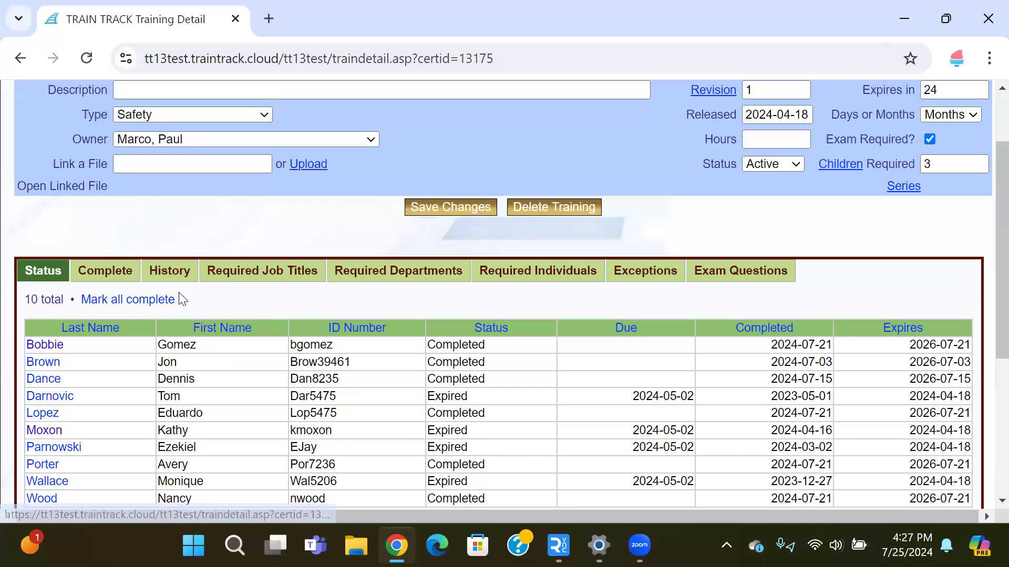
click(126, 271)
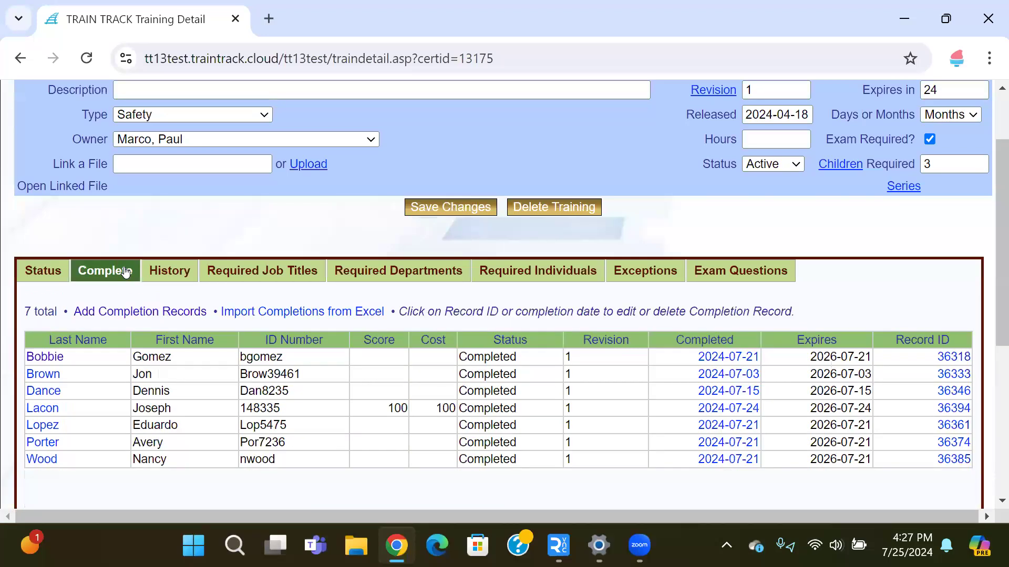
click(155, 274)
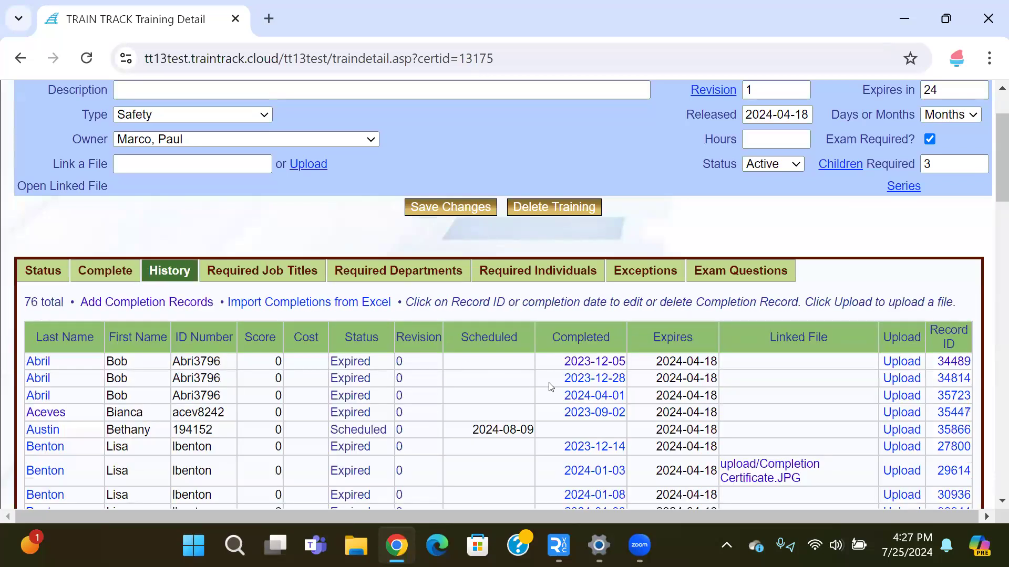
Delete the second completion record in the history, the one completed on 2023-12-28.
click(595, 379)
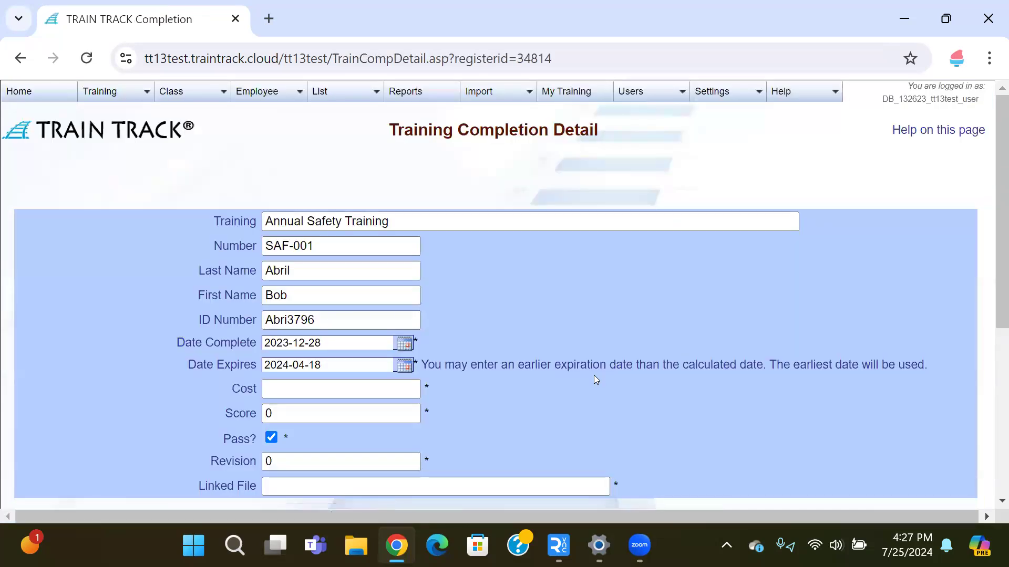
scroll(596, 380, down, 5)
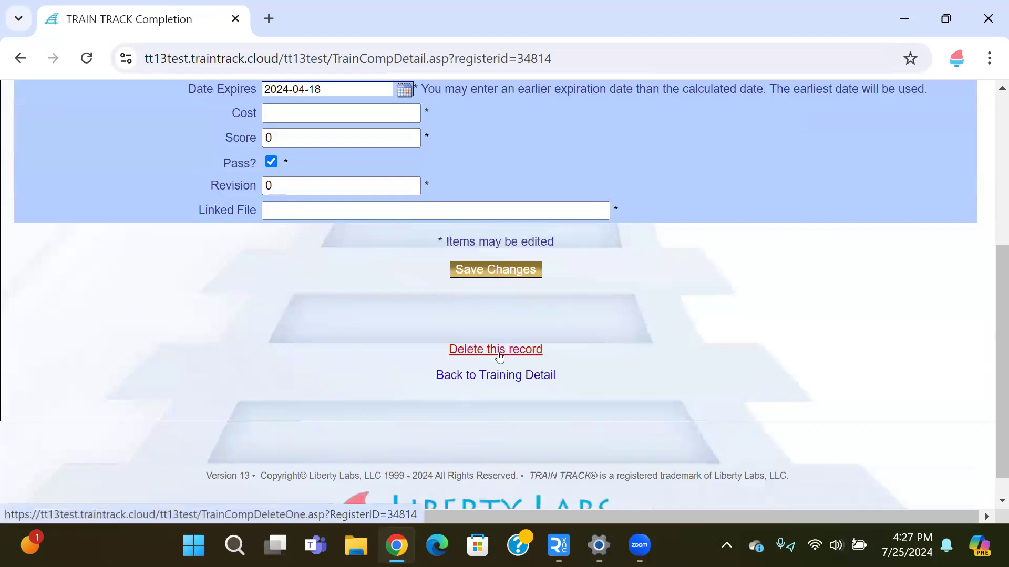
click(499, 358)
click(484, 430)
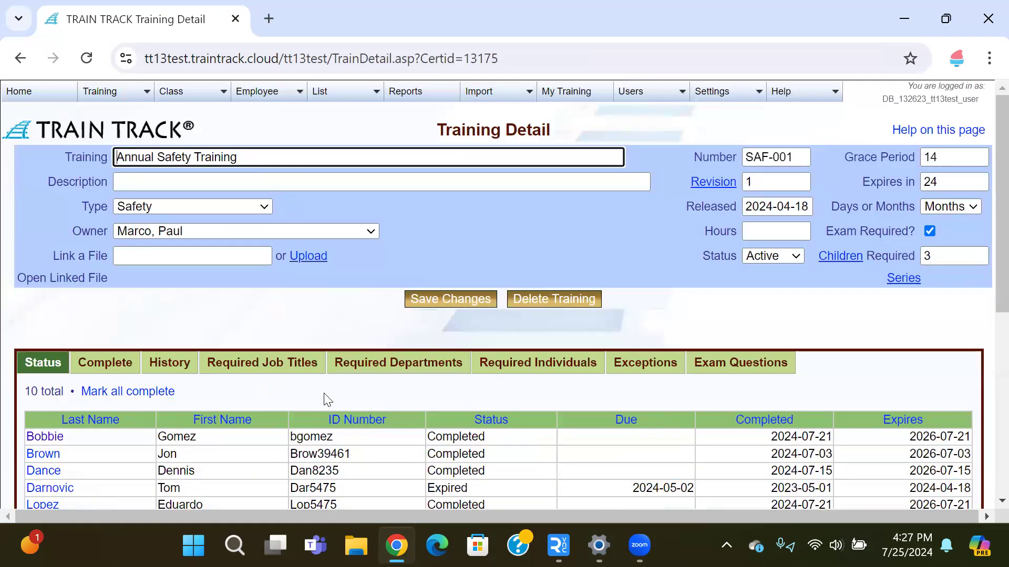
Upload Completion Certificate.jpg from the Desktop to the first history record completed on 2024-07-21.
click(177, 372)
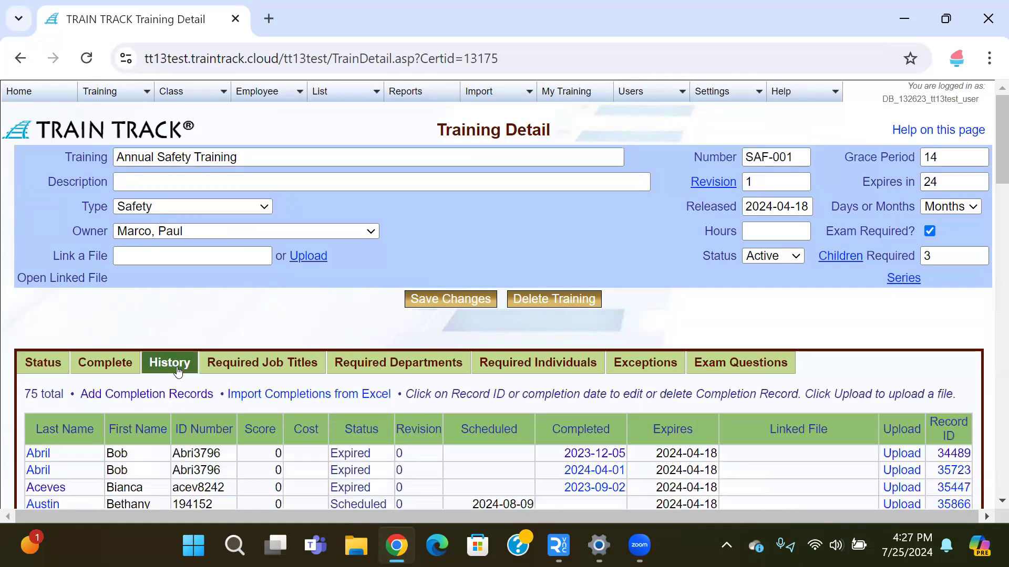
scroll(762, 443, down, 1)
scroll(762, 448, down, 5)
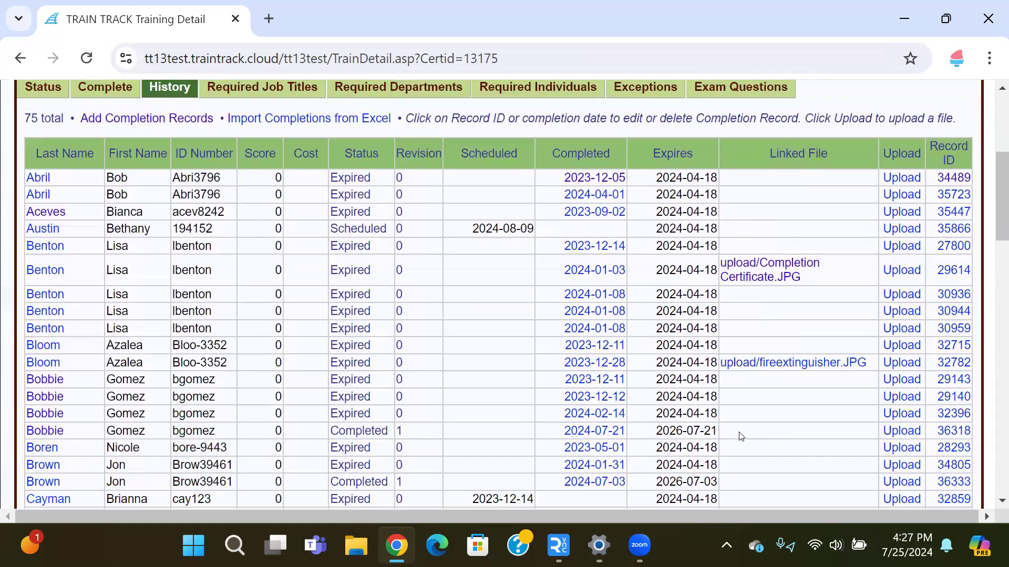
scroll(756, 347, down, 2)
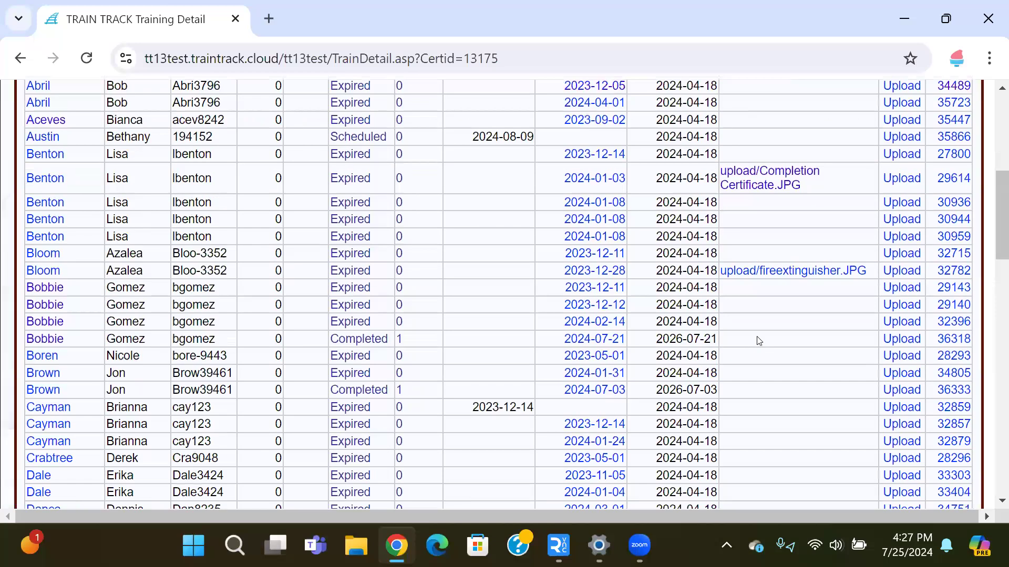
click(901, 339)
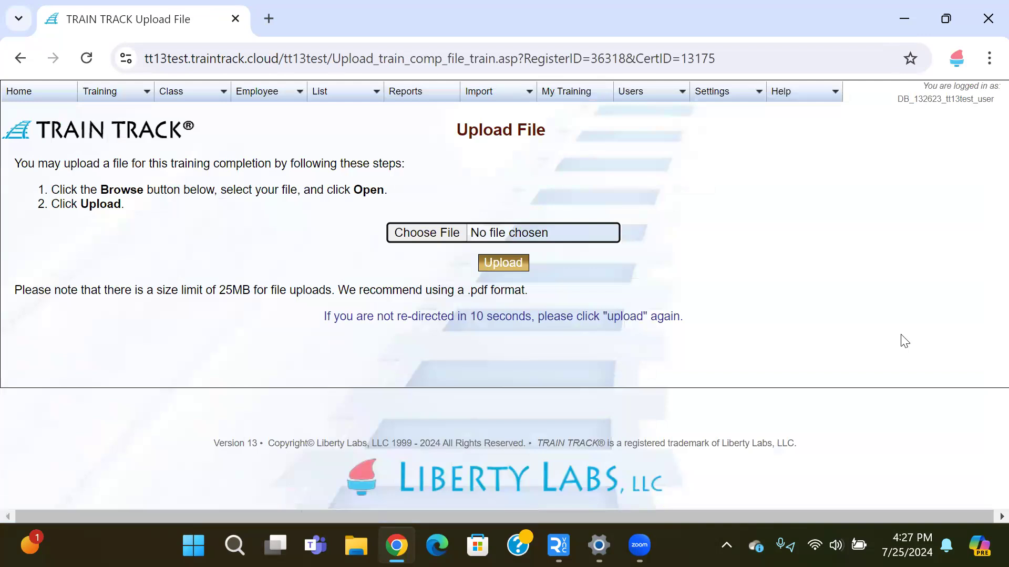
click(422, 233)
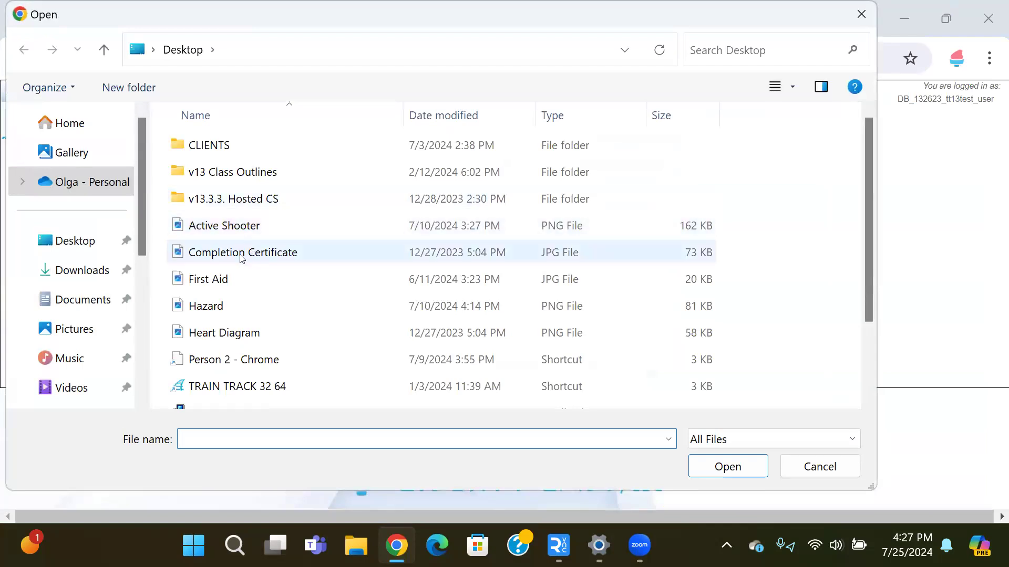
click(253, 252)
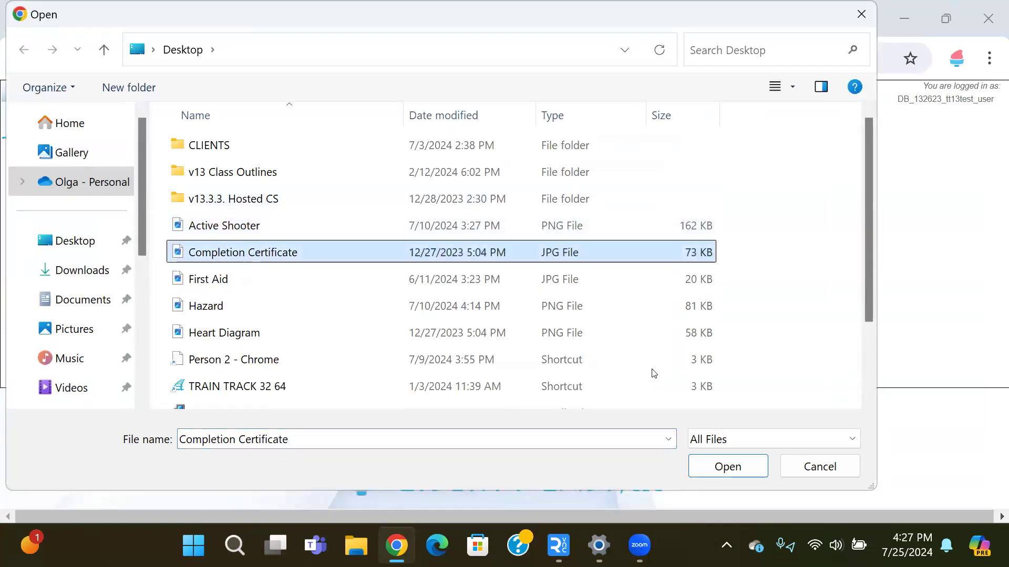
click(716, 465)
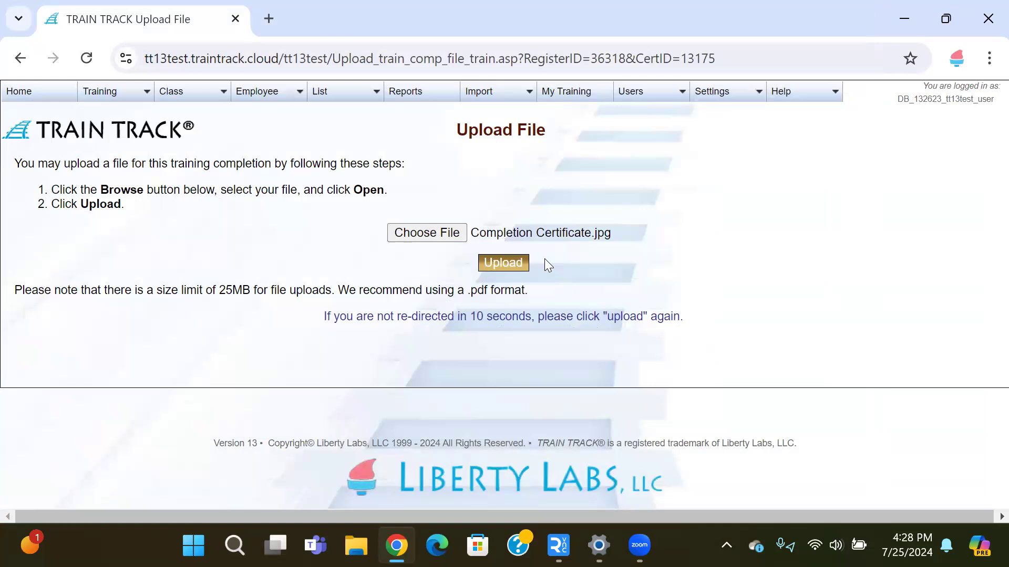
click(518, 266)
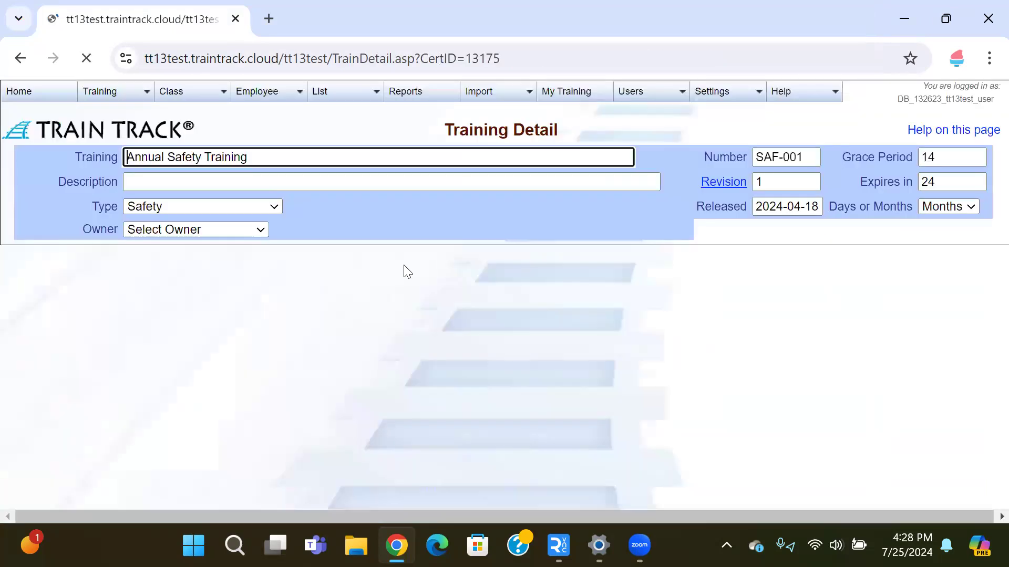
Find the uploaded certificate in the completion history, open the linked file to view it and close it.
click(157, 366)
scroll(157, 367, down, 9)
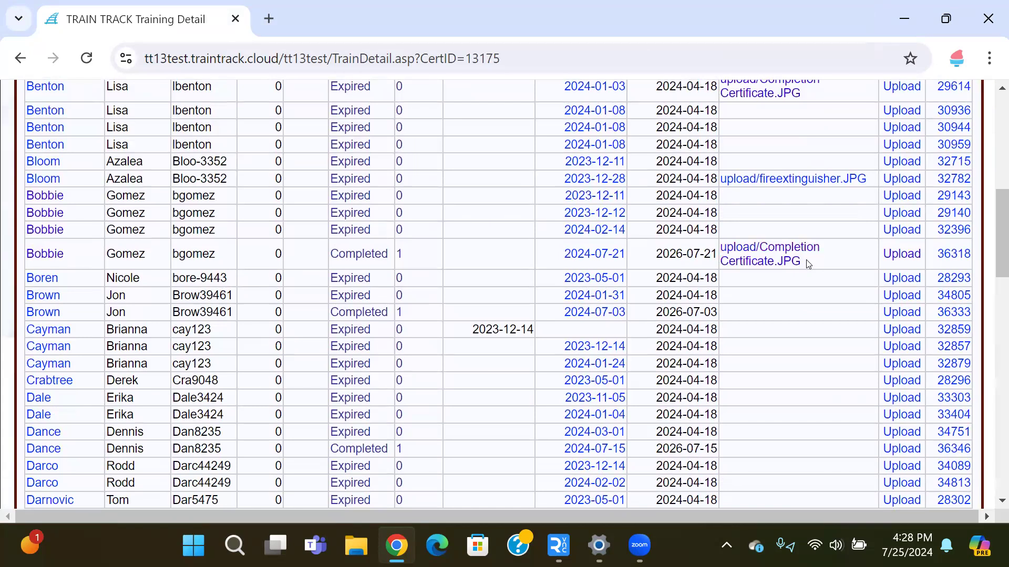
drag(806, 262, 727, 259)
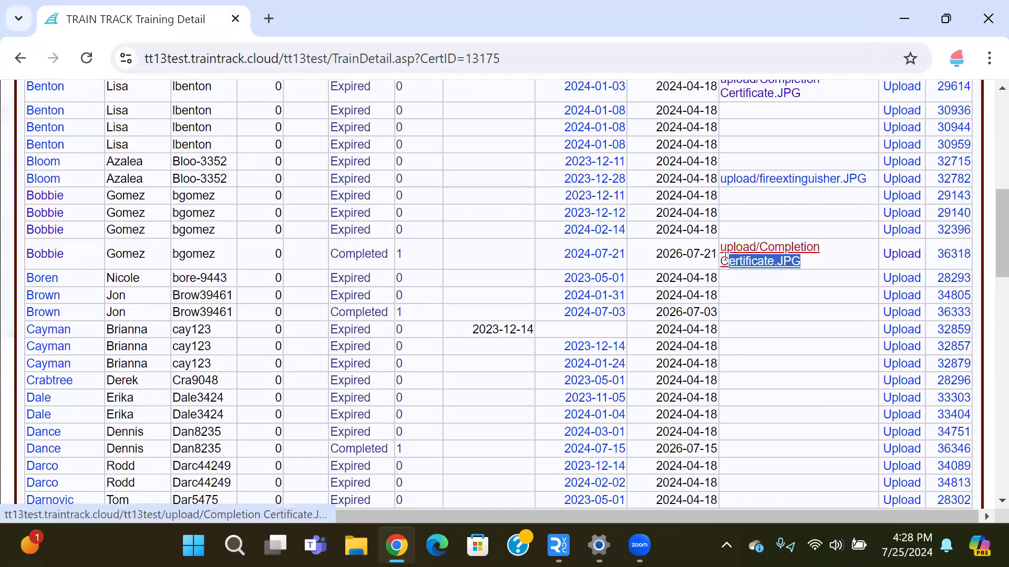
click(758, 258)
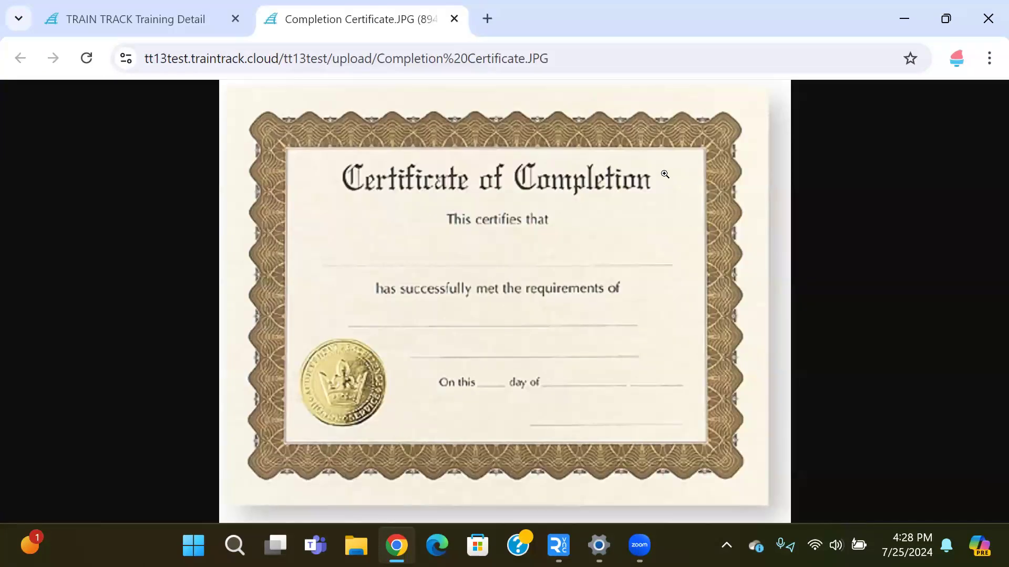
click(454, 19)
Go to the employee list and open the detail of the first employee in the EM department, down to the required training status.
scroll(301, 243, up, 10)
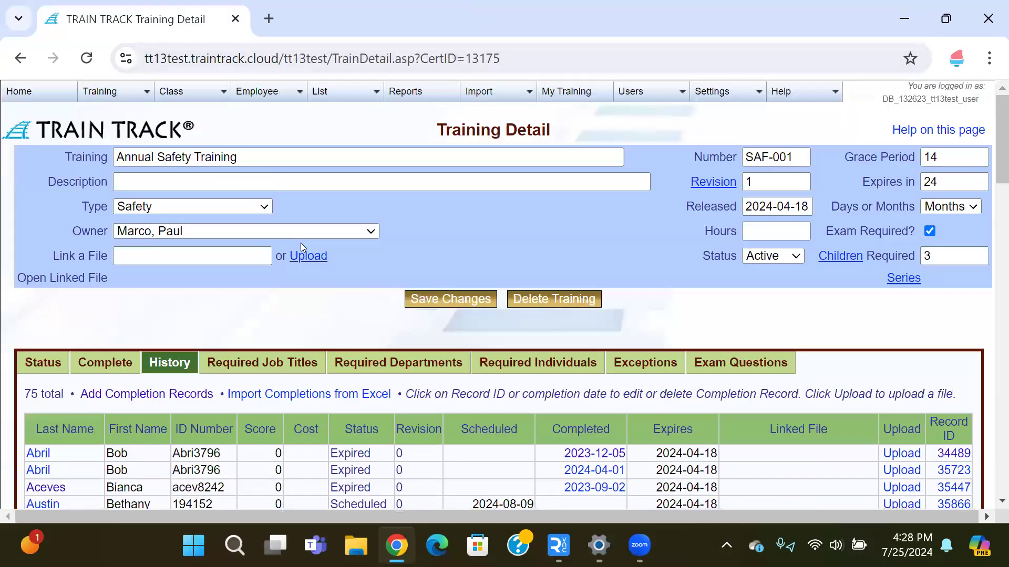
click(258, 93)
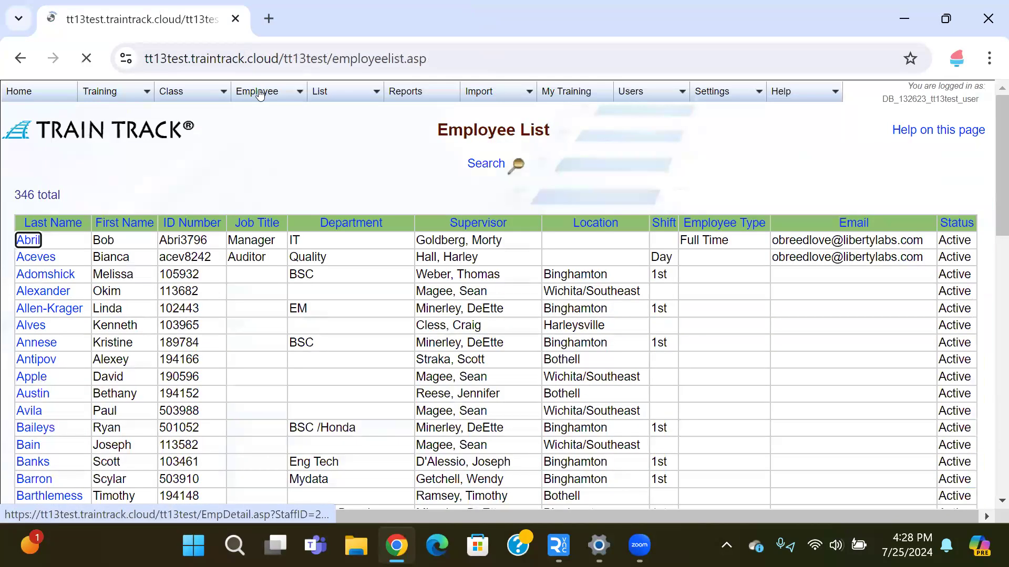
mouse_move(264, 96)
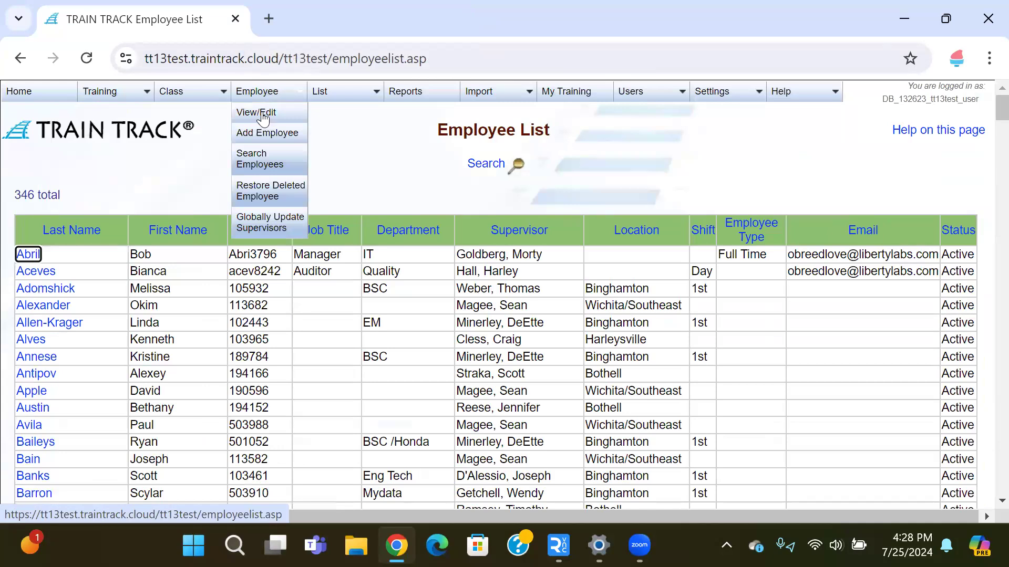
click(263, 116)
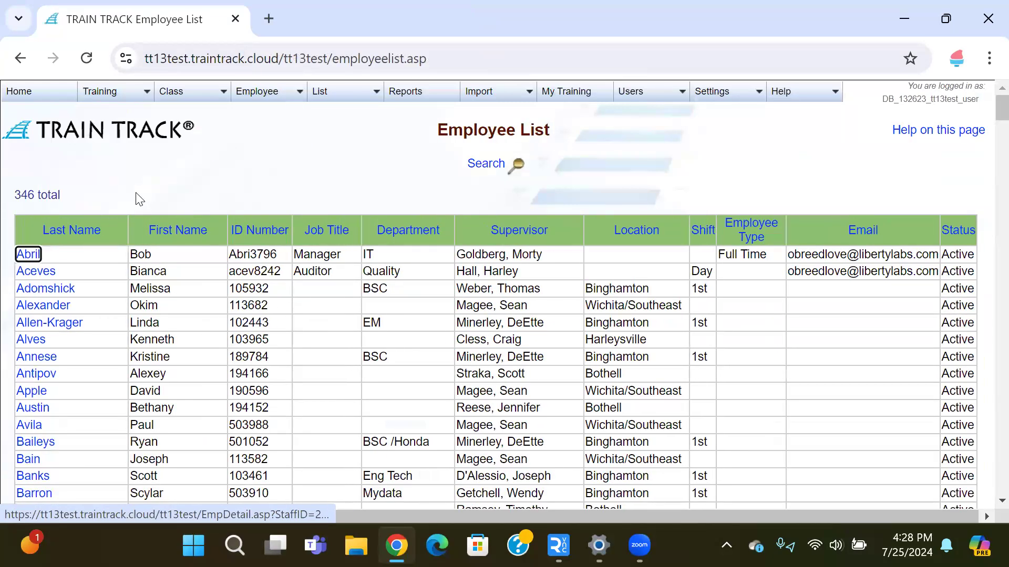
click(42, 327)
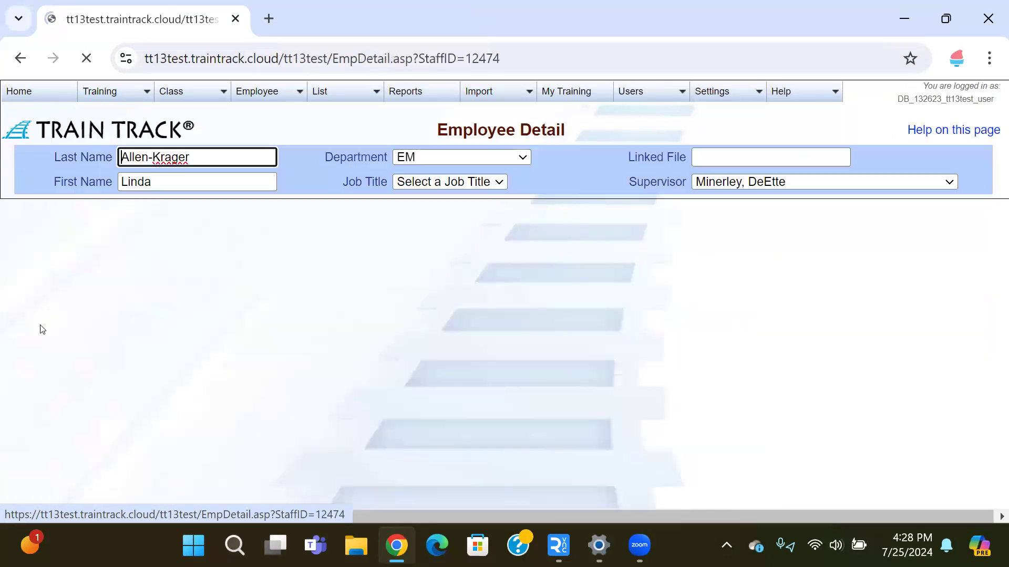
scroll(92, 328, down, 2)
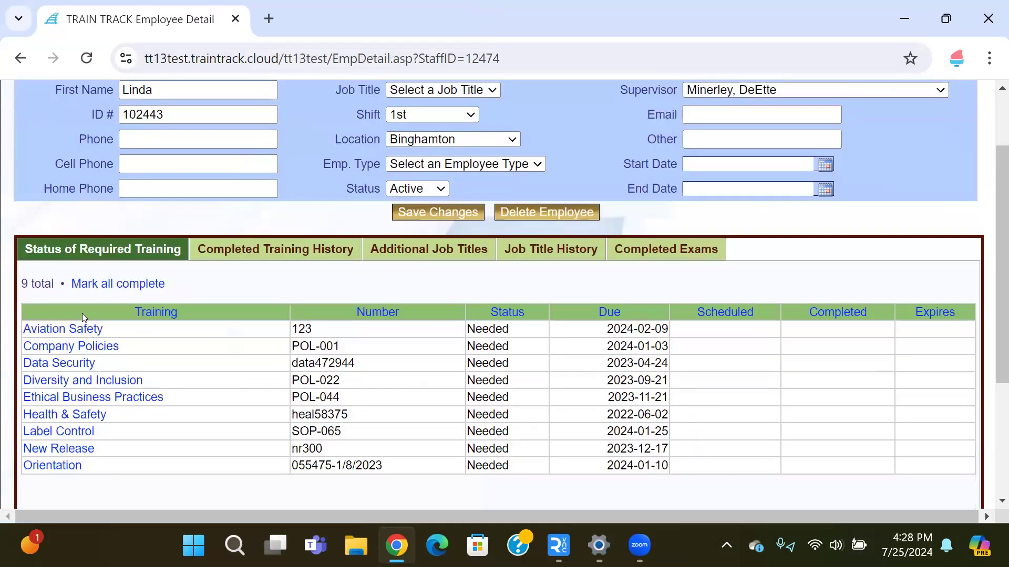
Start marking all of the employee's required trainings complete and fill every completion date with 7/25/2024.
click(109, 286)
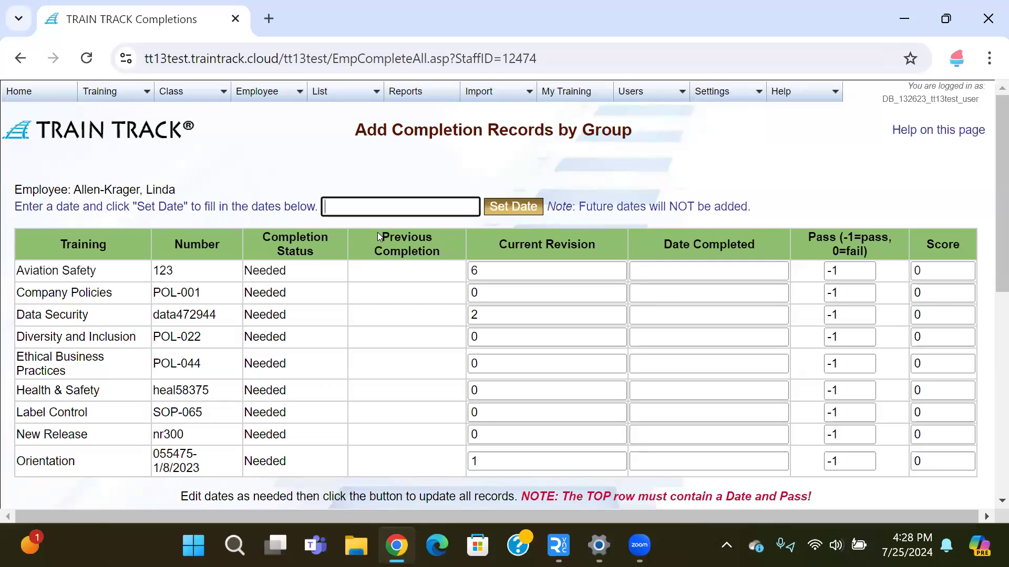
text(7/25/2024)
click(514, 207)
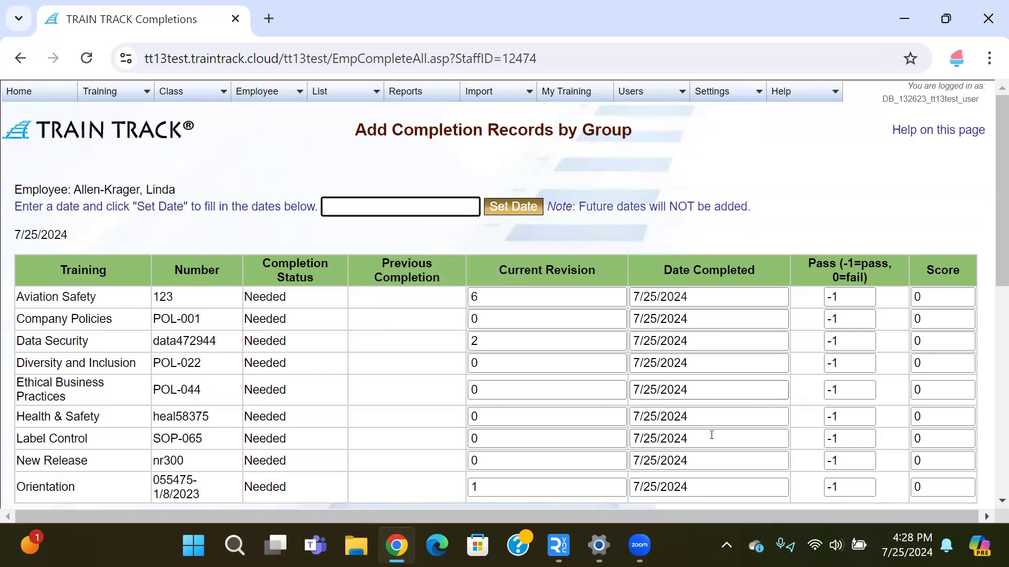
Clear the completion dates of Data Security, Ethical Business Practices, Label Control and Health & Safety.
scroll(707, 466, down, 2)
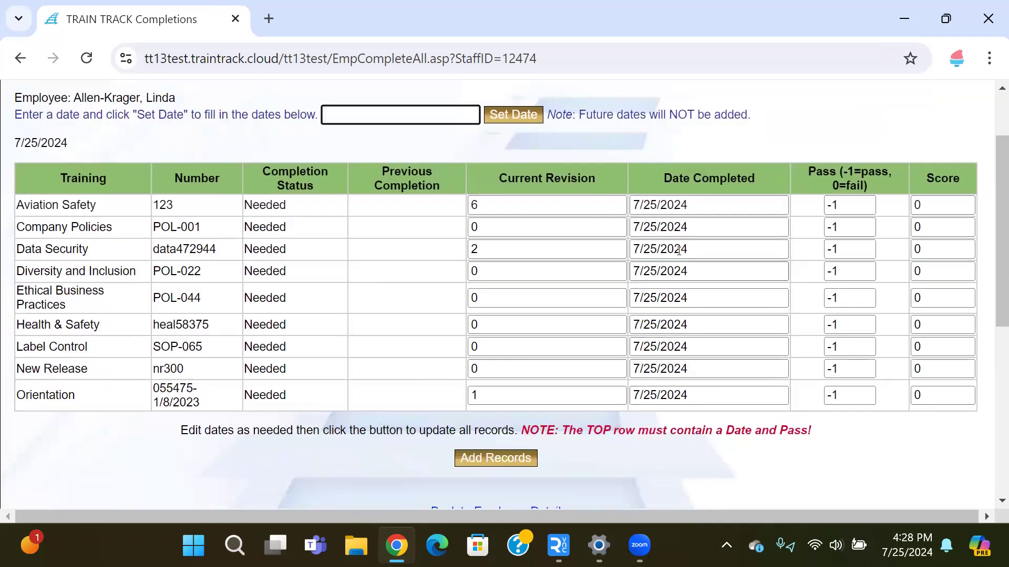
drag(707, 249, 601, 251)
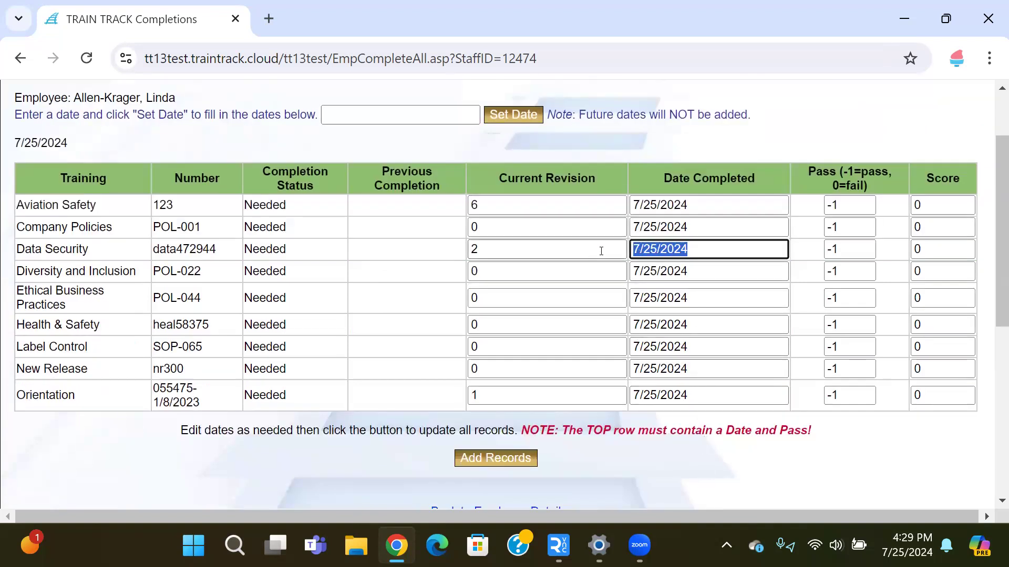
key(BackSpace)
drag(725, 296, 599, 297)
key(BackSpace)
drag(743, 351, 549, 333)
key(BackSpace)
drag(712, 323, 543, 329)
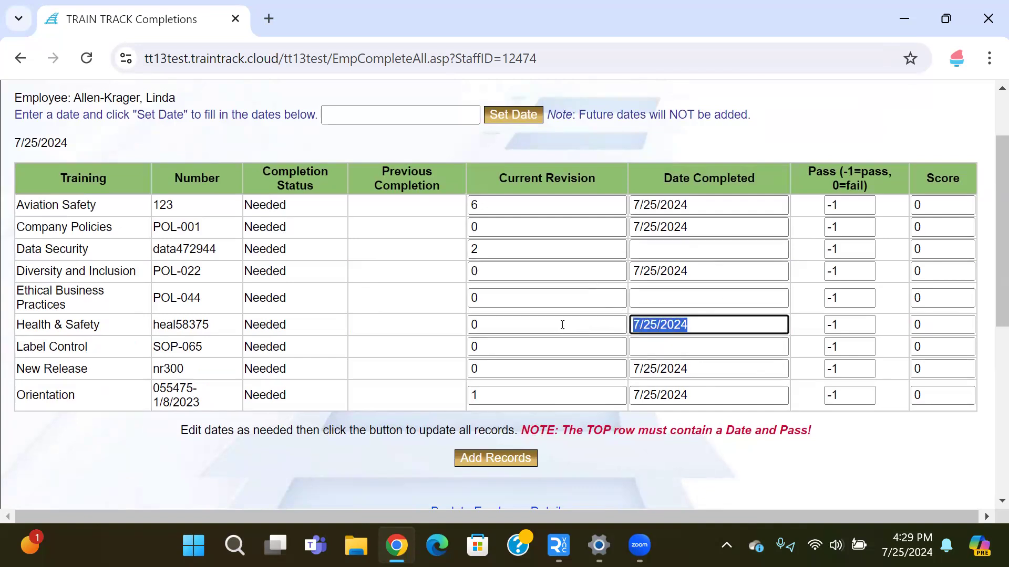
key(BackSpace)
Set the completion dates of Company Policies to 7/23/2024, Diversity and Inclusion to 7/2/2024 and New Release to 7/11/2024, and add the records.
drag(658, 228, 638, 231)
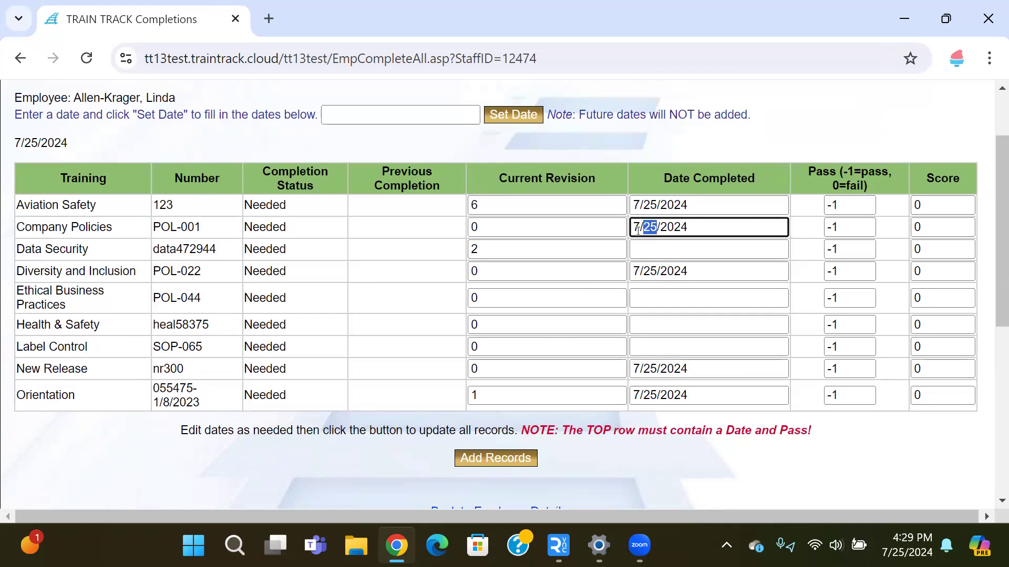
text(23)
click(652, 272)
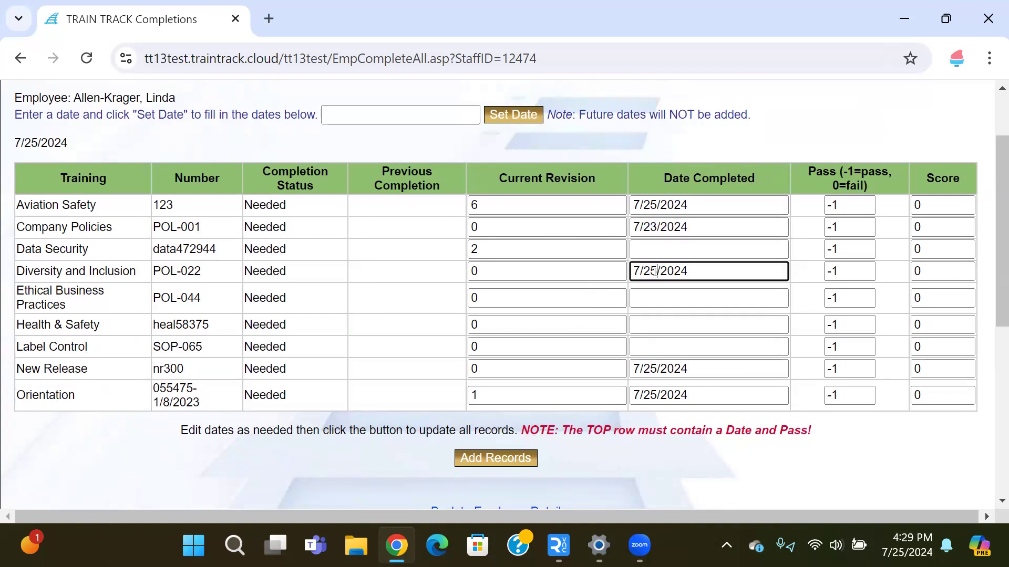
key(BackSpace)
double_click(649, 368)
text(11)
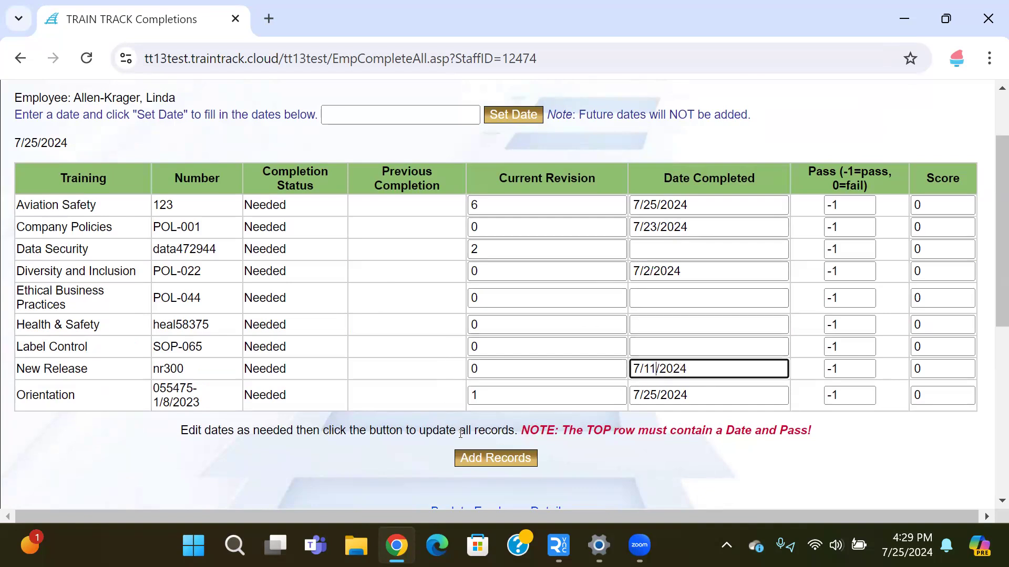
click(478, 462)
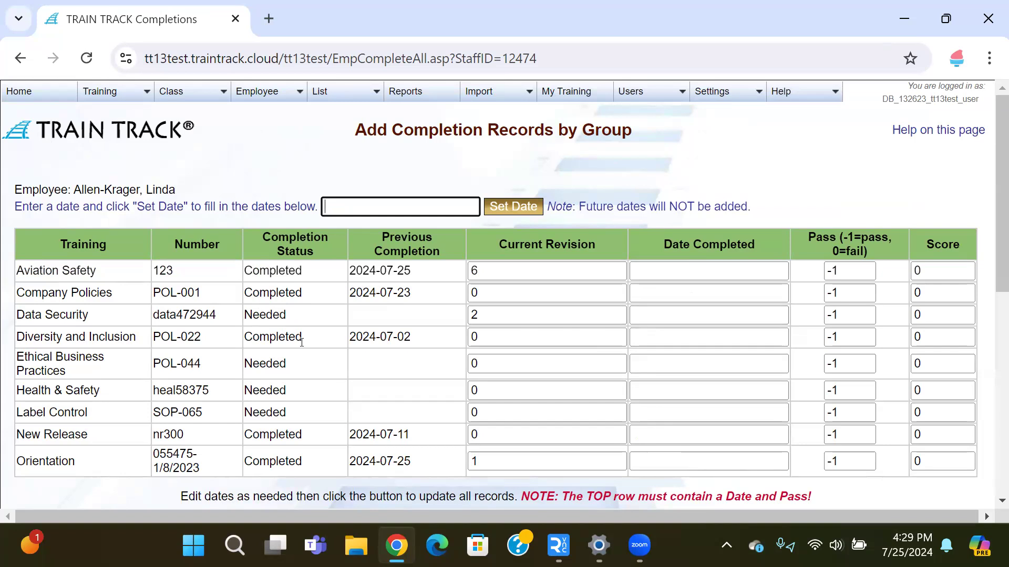
Return to the employee's detail page, check the required training status and show the completed training history.
scroll(315, 387, down, 2)
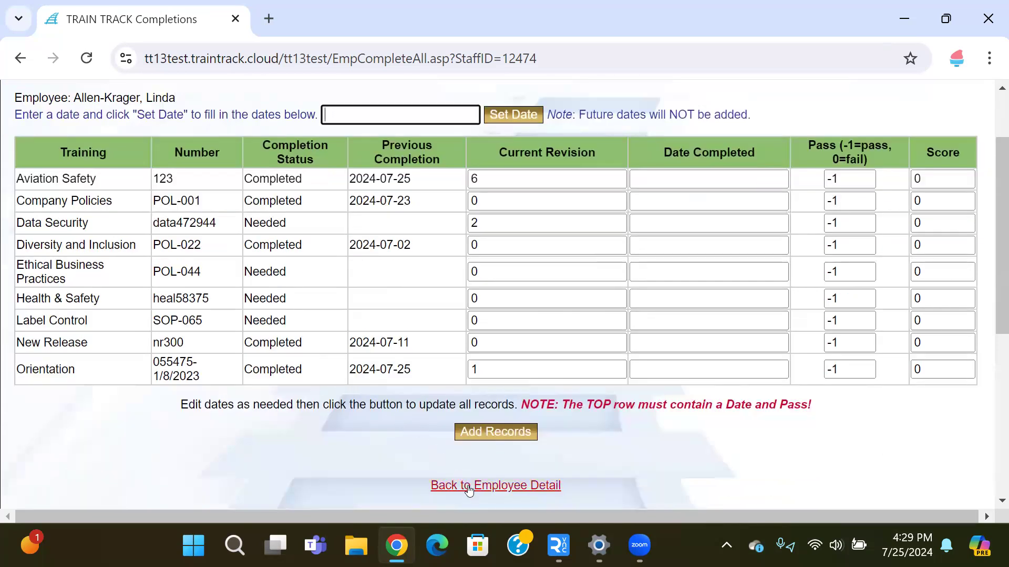
click(469, 491)
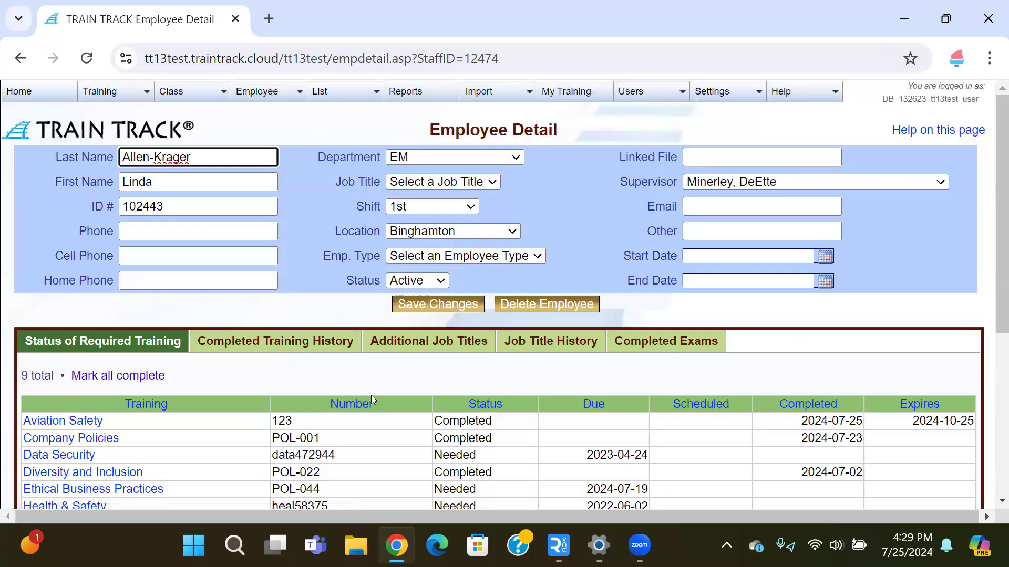
scroll(371, 396, down, 2)
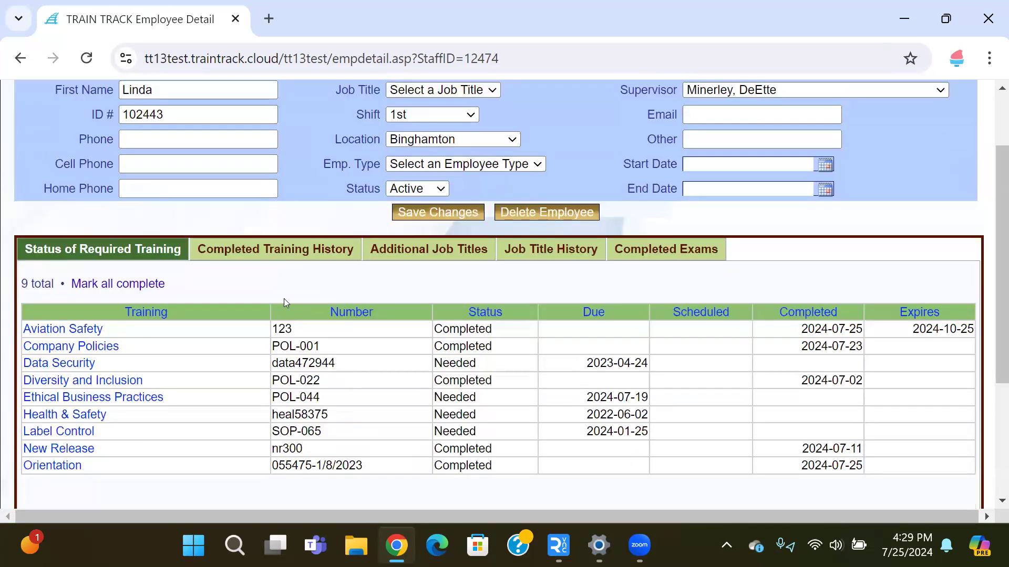
right_click(284, 299)
key(Escape)
click(252, 250)
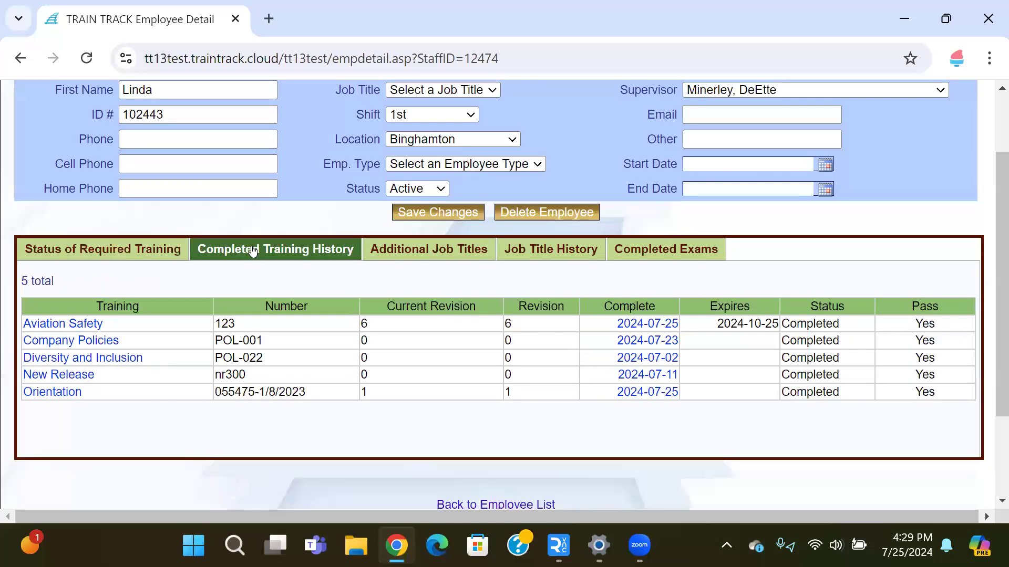
Open the employee's Aviation Safety completion record, look through its editable fields and go back to the training detail.
click(654, 324)
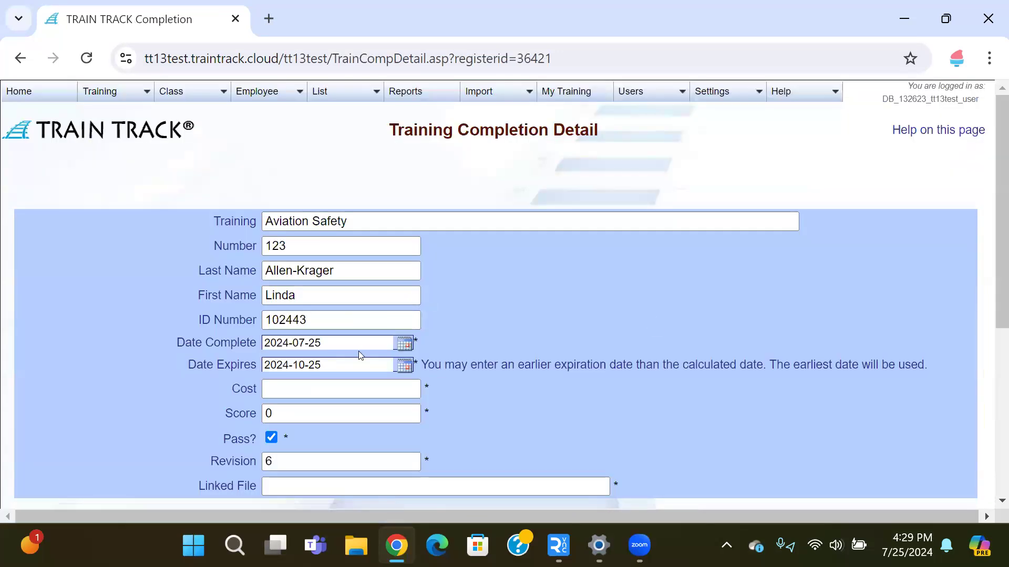
scroll(361, 355, down, 2)
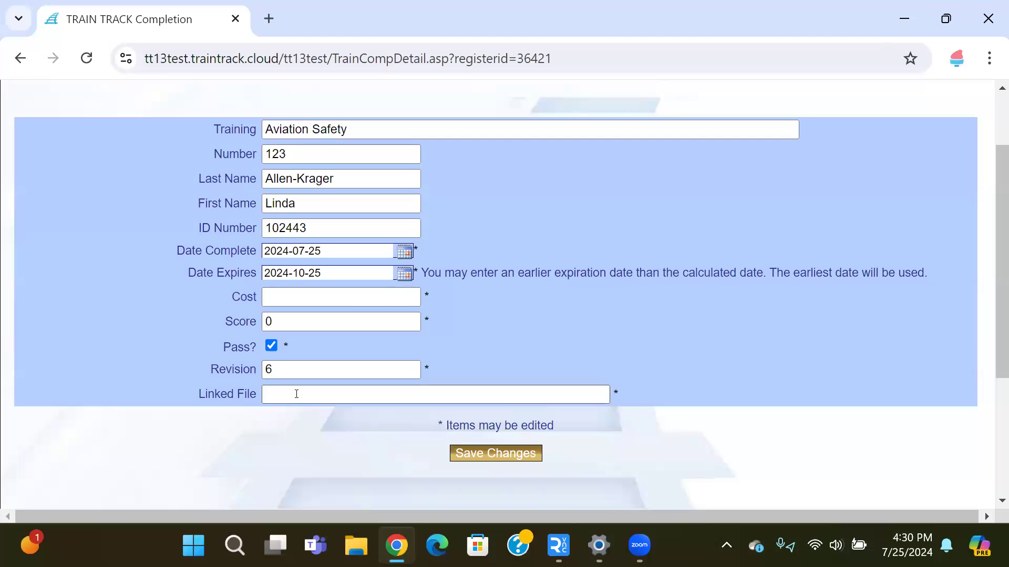
scroll(486, 432, down, 2)
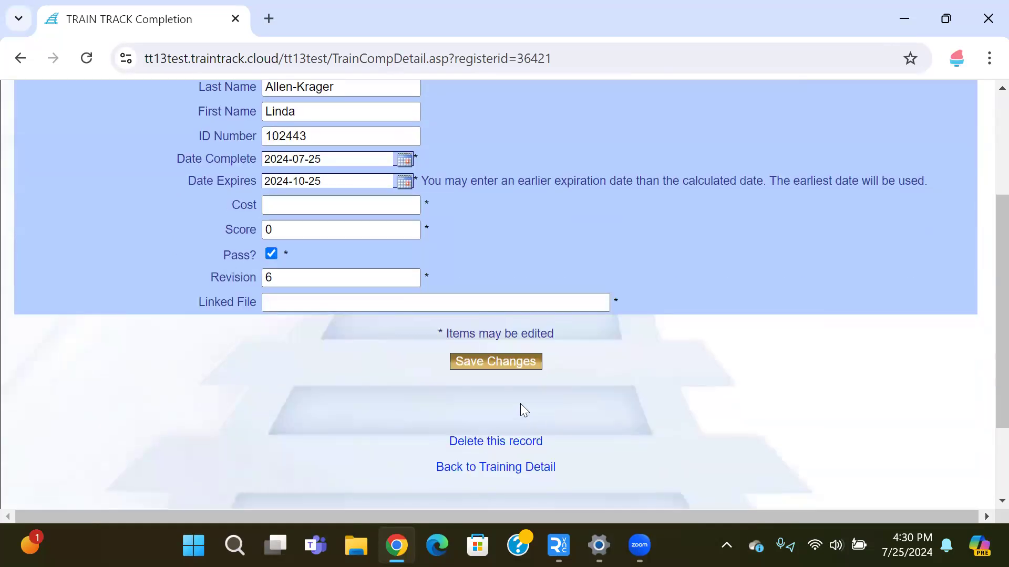
click(520, 467)
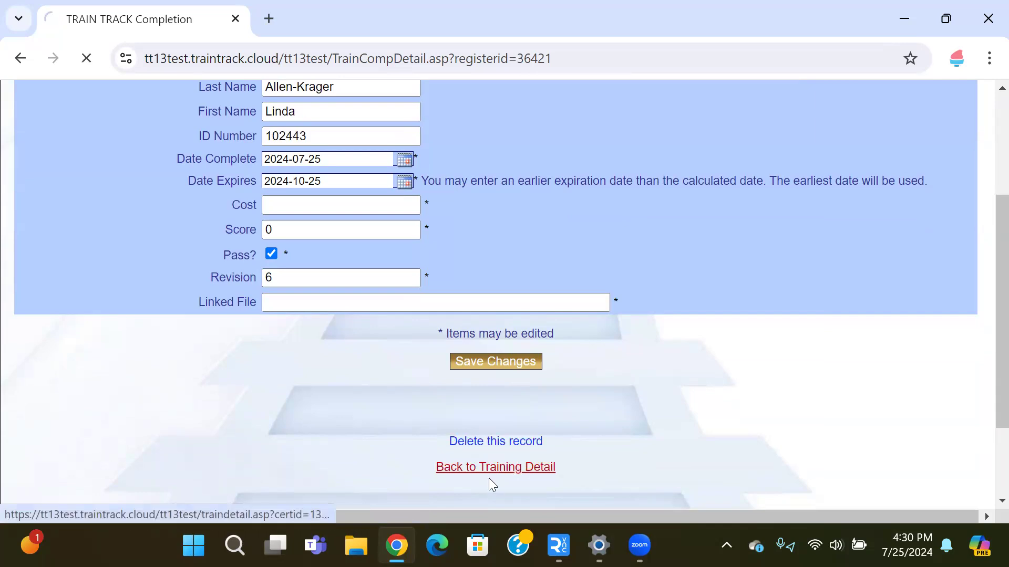